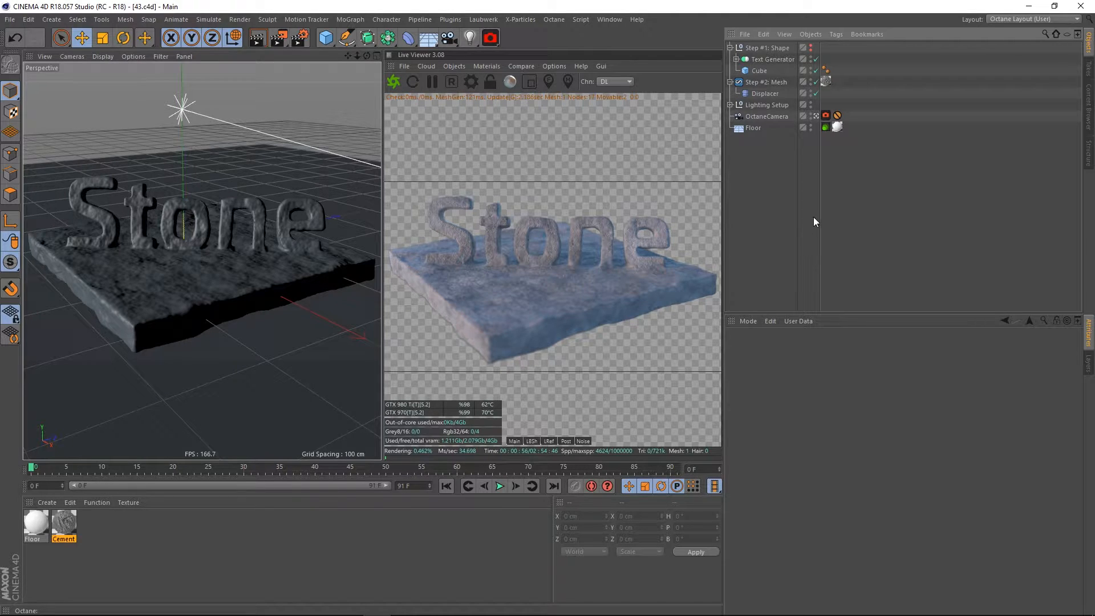
# Collapse the Step #1 and Step #2 groups, disable the Step #2: Mesh mesher, and show the Step #1: Shape objects.
pyautogui.click(730, 48)
pyautogui.click(730, 59)
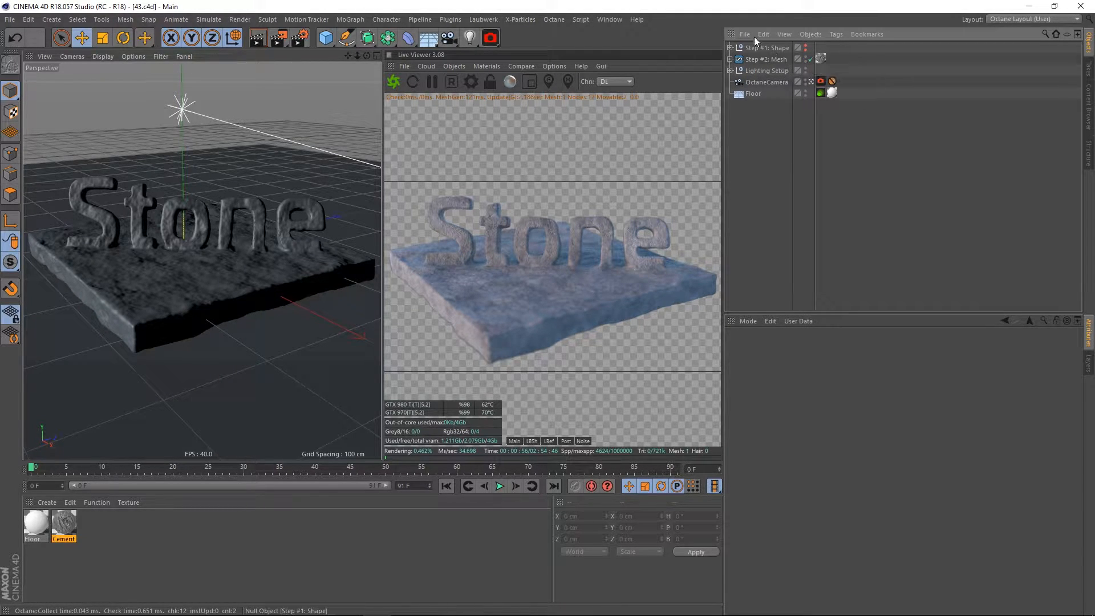
pyautogui.click(773, 47)
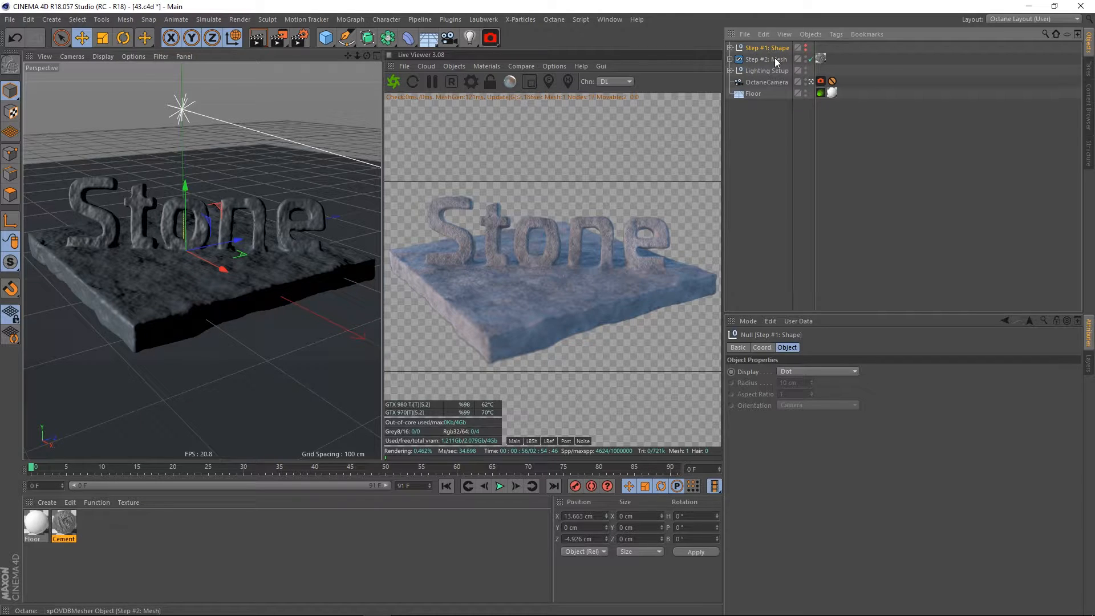
pyautogui.click(776, 59)
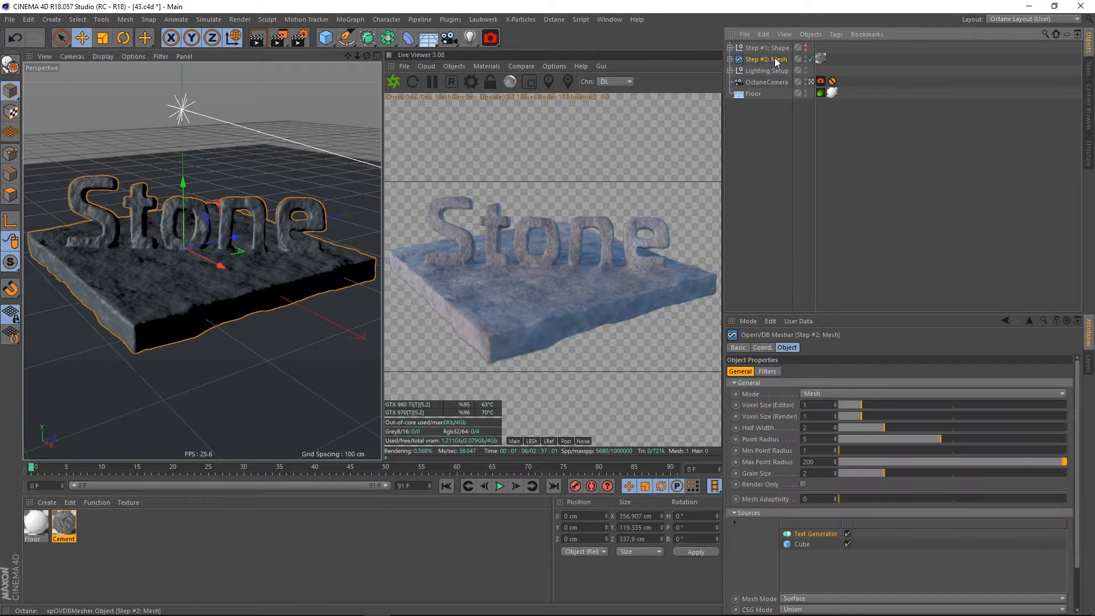
pyautogui.click(811, 59)
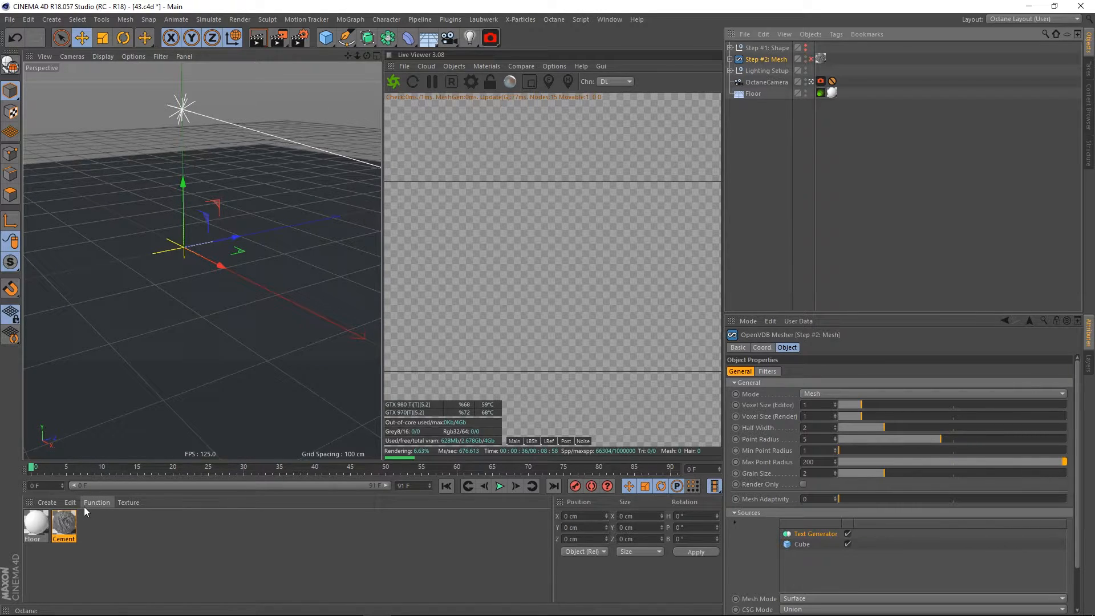
pyautogui.click(806, 48)
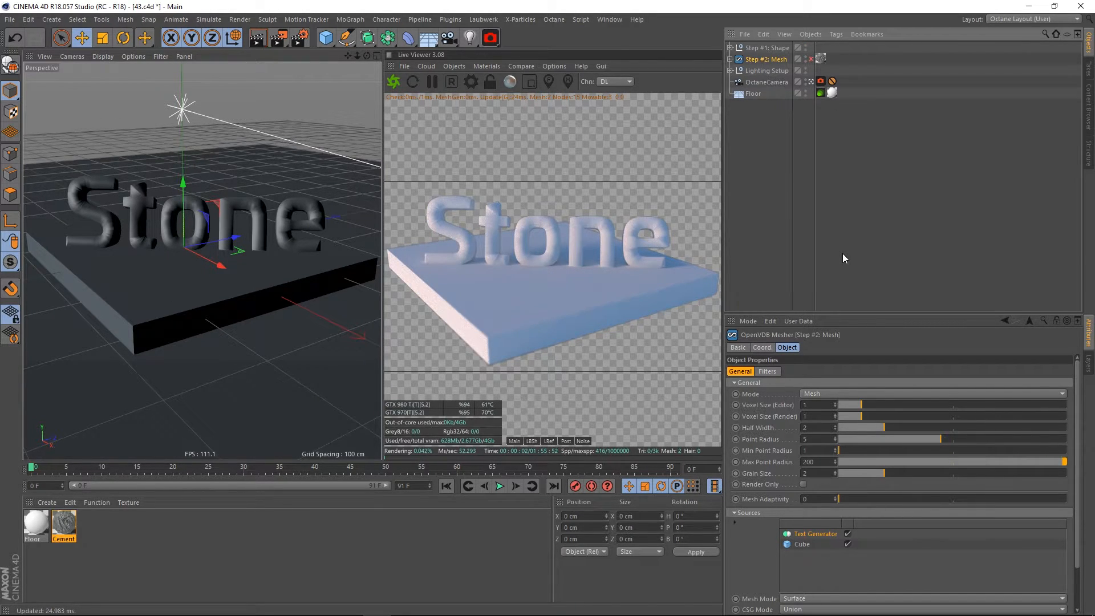
# Expand the Step #1: Shape group and its Text Generator to examine the objects nested inside.
pyautogui.click(730, 48)
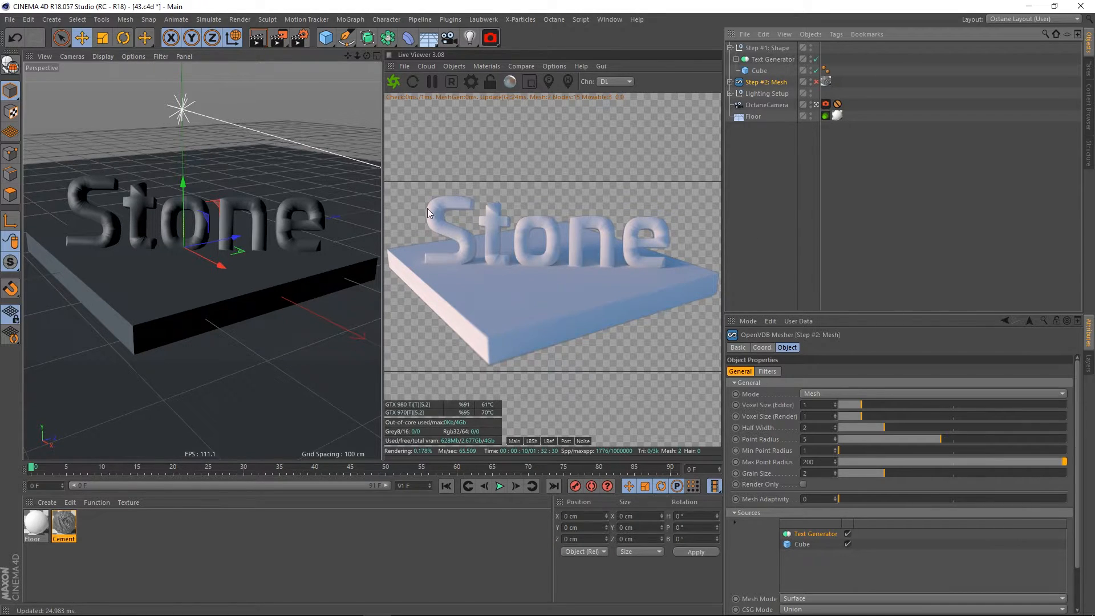
pyautogui.click(768, 60)
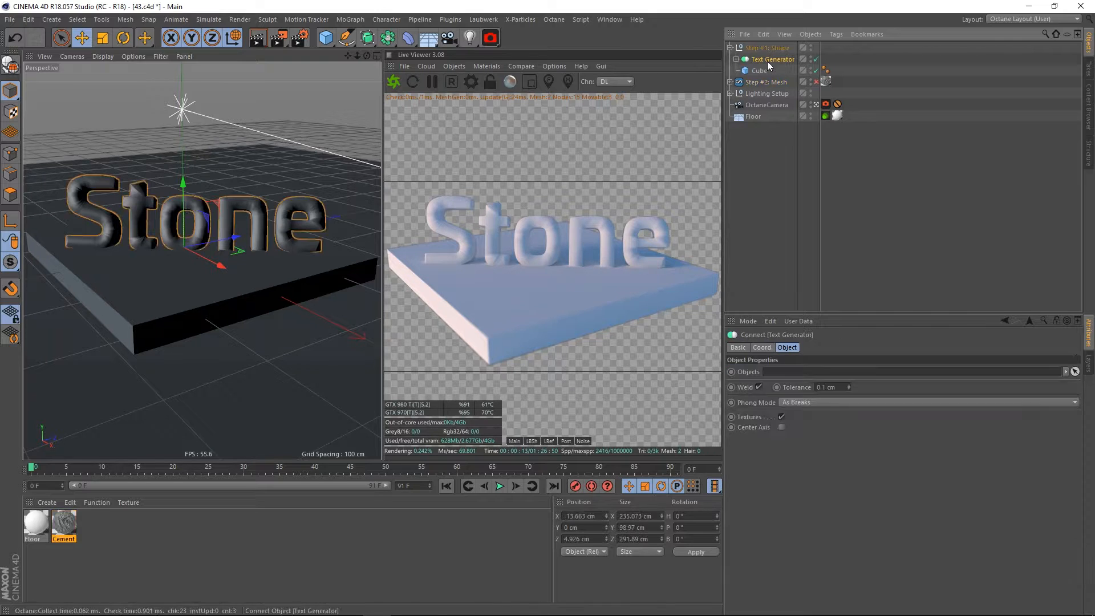
pyautogui.click(736, 59)
pyautogui.click(772, 82)
pyautogui.click(758, 71)
pyautogui.click(775, 60)
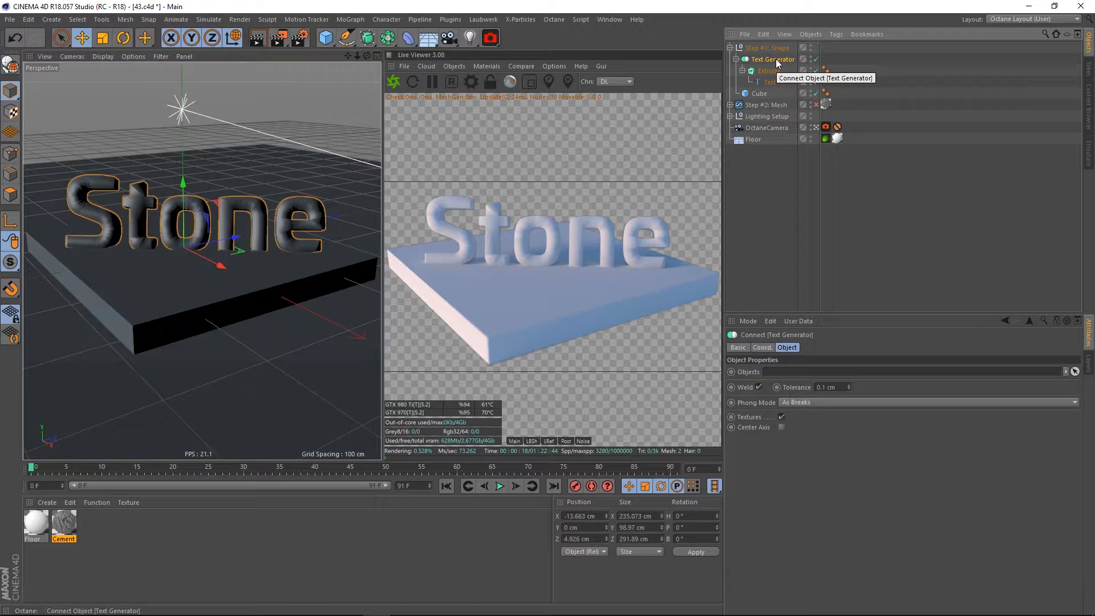
# Try raising the text above the base, undo that move, and select the base cube.
pyautogui.moveTo(186, 186); pyautogui.dragTo(192, 128)
pyautogui.hotkey('ctrl', 'z')
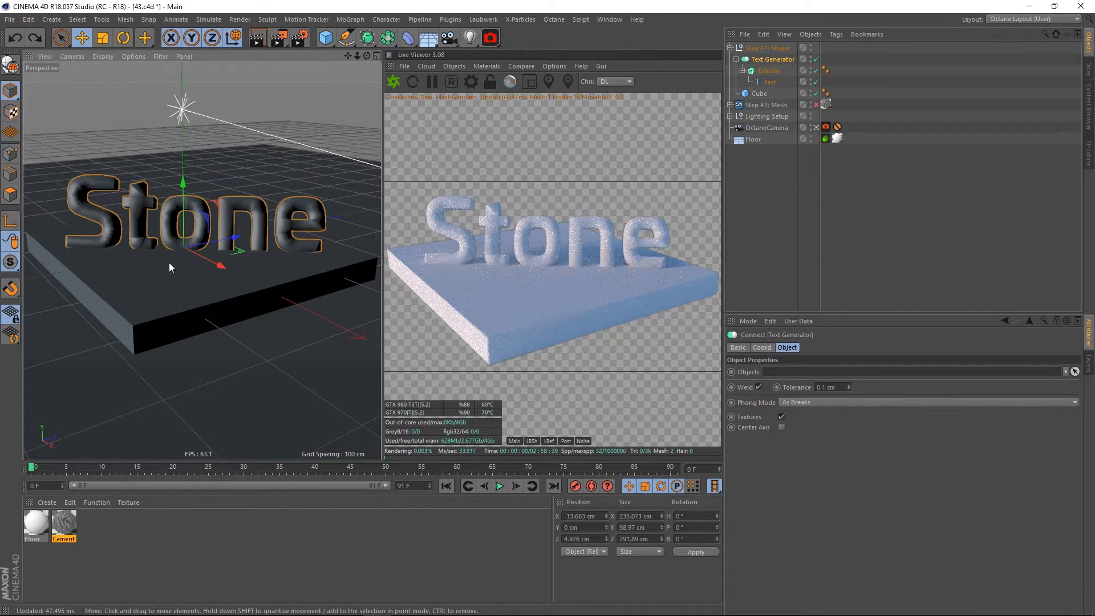
pyautogui.click(167, 280)
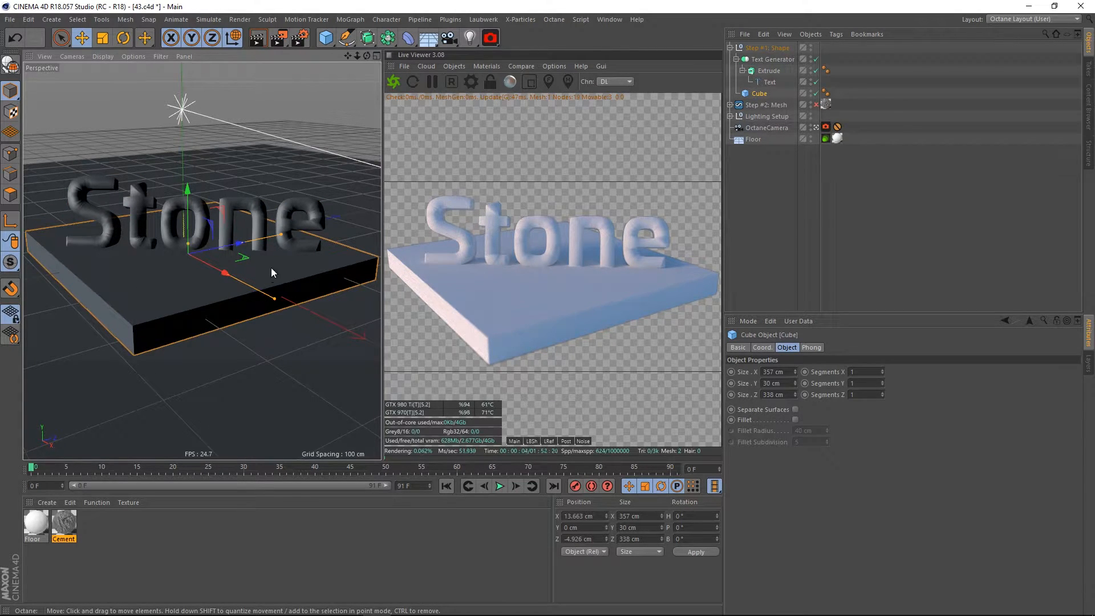
# Change the wording of the Text spline inside the Text Generator to "Test".
pyautogui.click(768, 82)
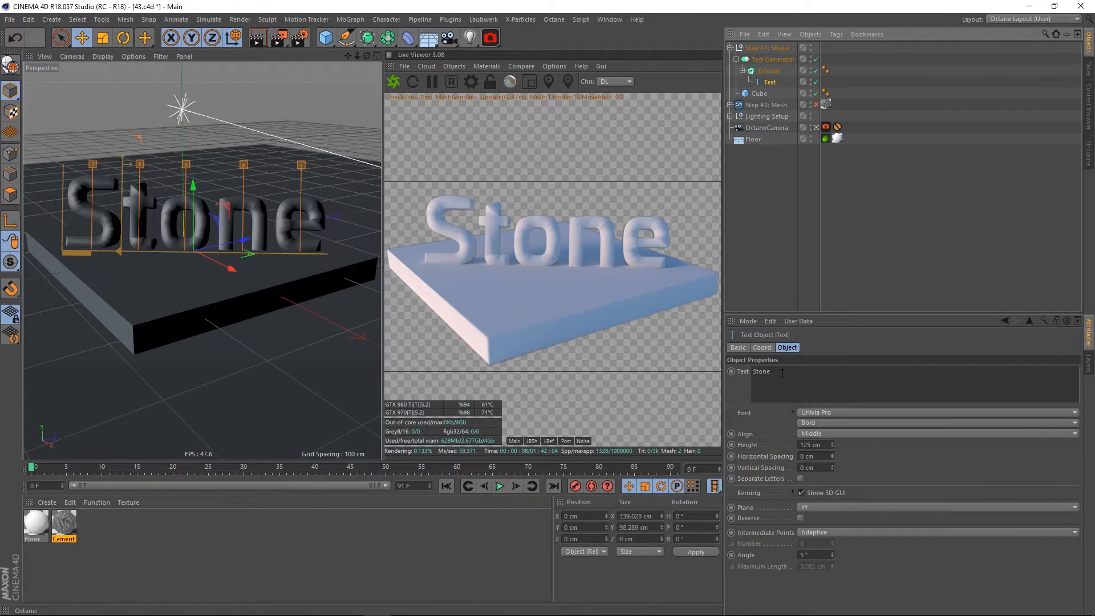
pyautogui.doubleClick(760, 373)
pyautogui.write('Test')
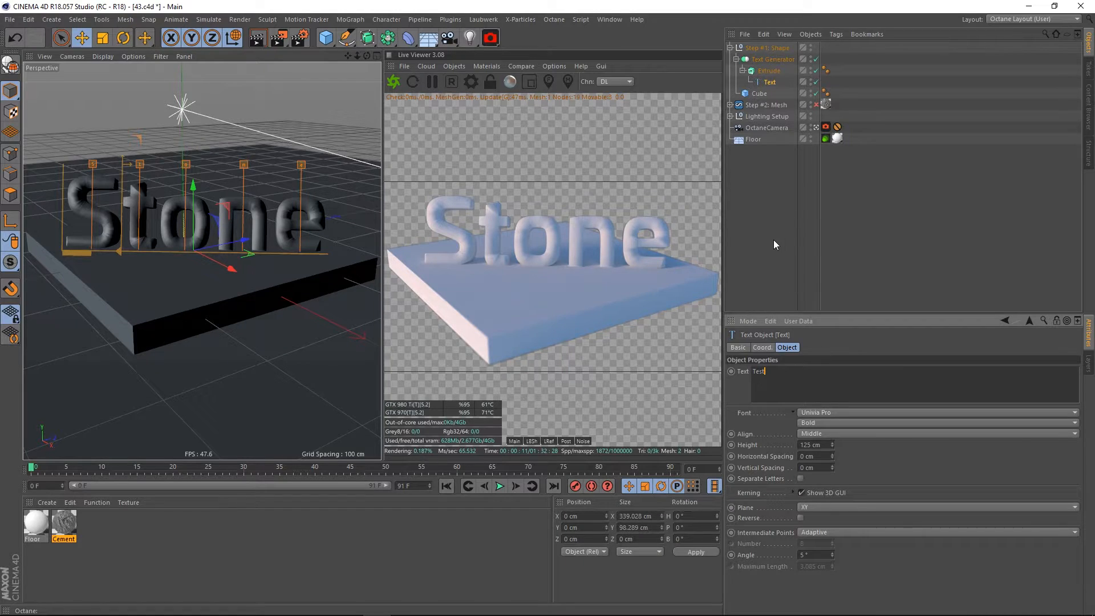
pyautogui.click(774, 239)
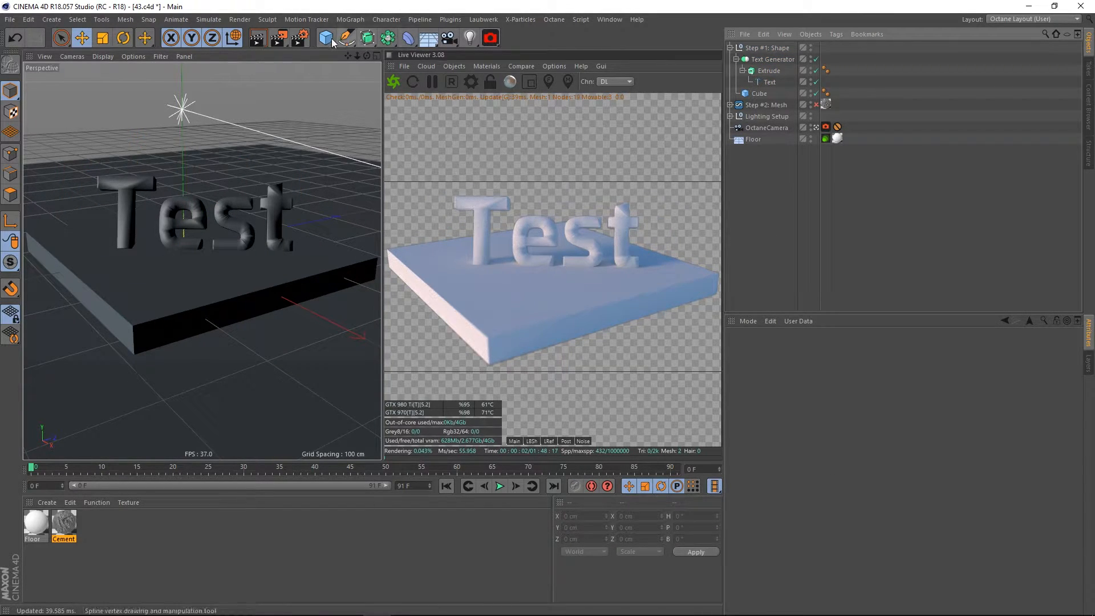
# Add a pyramid primitive, raise it above the base, and scale it uniformly to about 136 cm.
pyautogui.moveTo(326, 38); pyautogui.dragTo(425, 73)
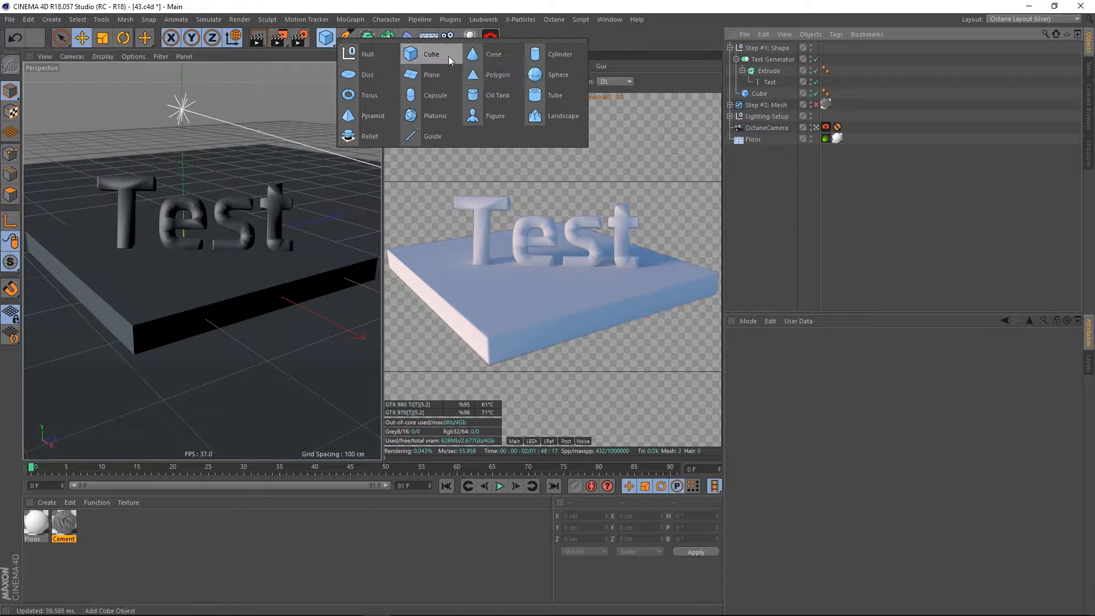
pyautogui.click(362, 116)
pyautogui.press('e')
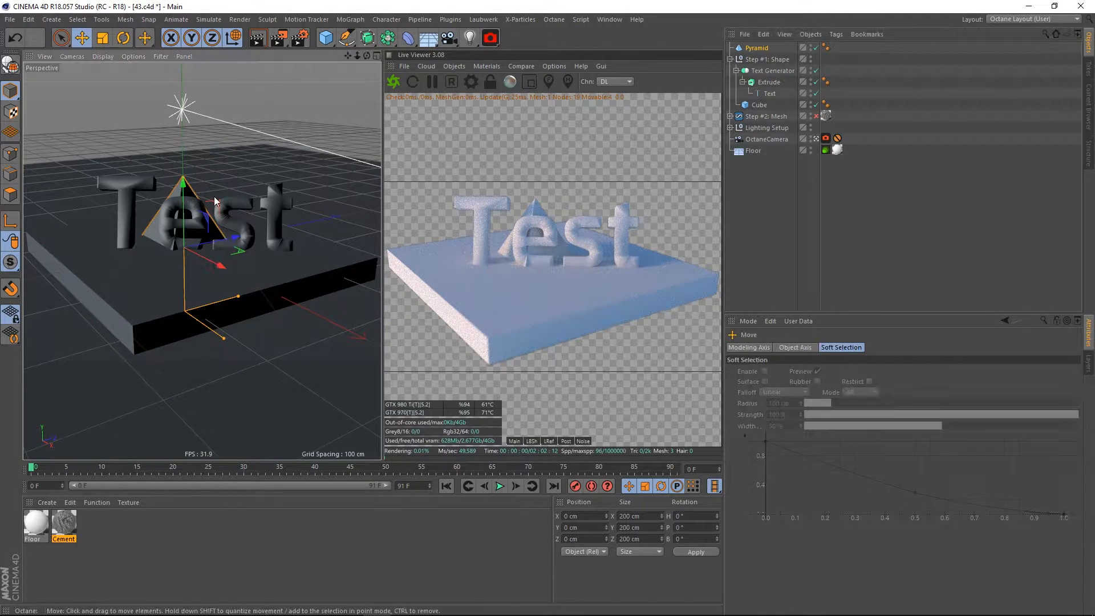
pyautogui.moveTo(184, 217); pyautogui.dragTo(169, 132)
pyautogui.press('t')
pyautogui.moveTo(185, 255); pyautogui.dragTo(139, 259)
pyautogui.press('e')
# Position the pyramid on the base behind the text, at about X -72, Y 78 and Z 28 cm.
pyautogui.moveTo(183, 139); pyautogui.dragTo(175, 155)
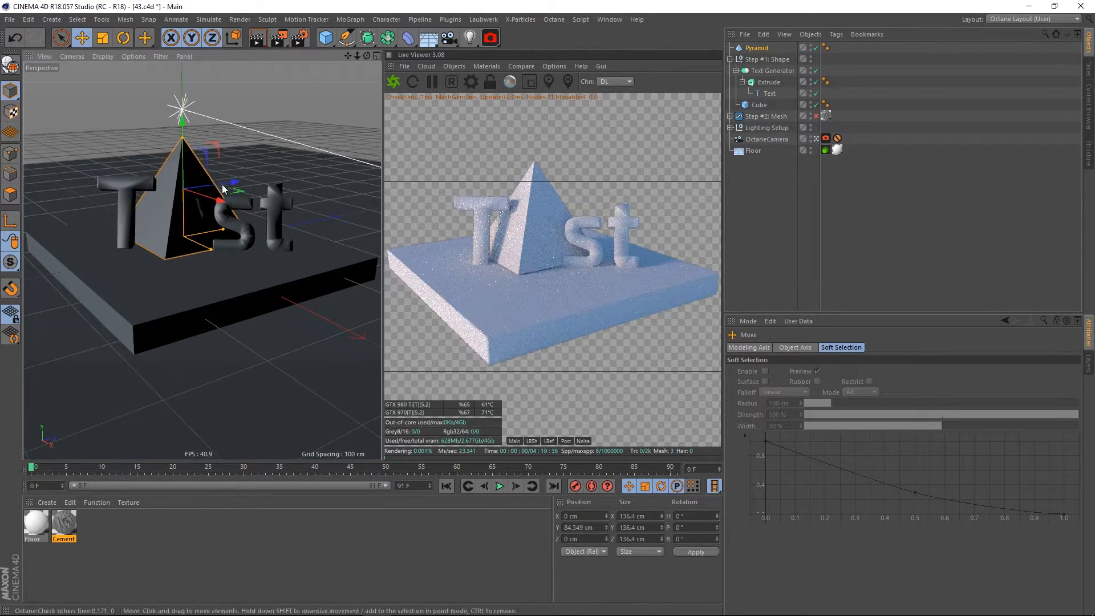
pyautogui.moveTo(220, 205); pyautogui.dragTo(173, 157)
pyautogui.moveTo(207, 195); pyautogui.dragTo(213, 198)
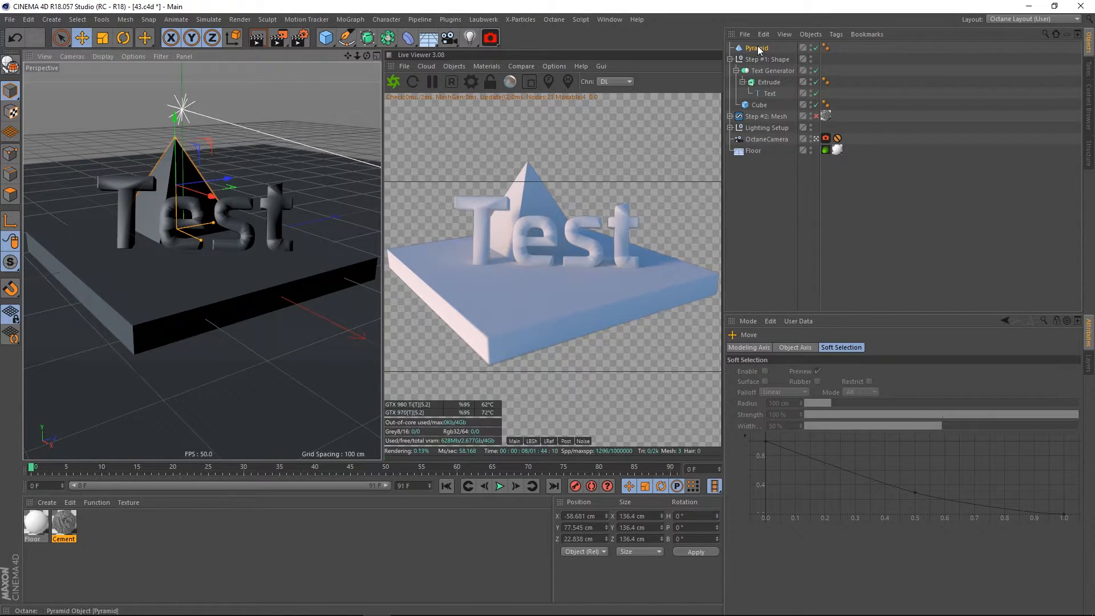
# Put the pyramid into the Step #1: Shape group, collapse the Text Generator, and hide the whole group.
pyautogui.moveTo(759, 51); pyautogui.dragTo(752, 67)
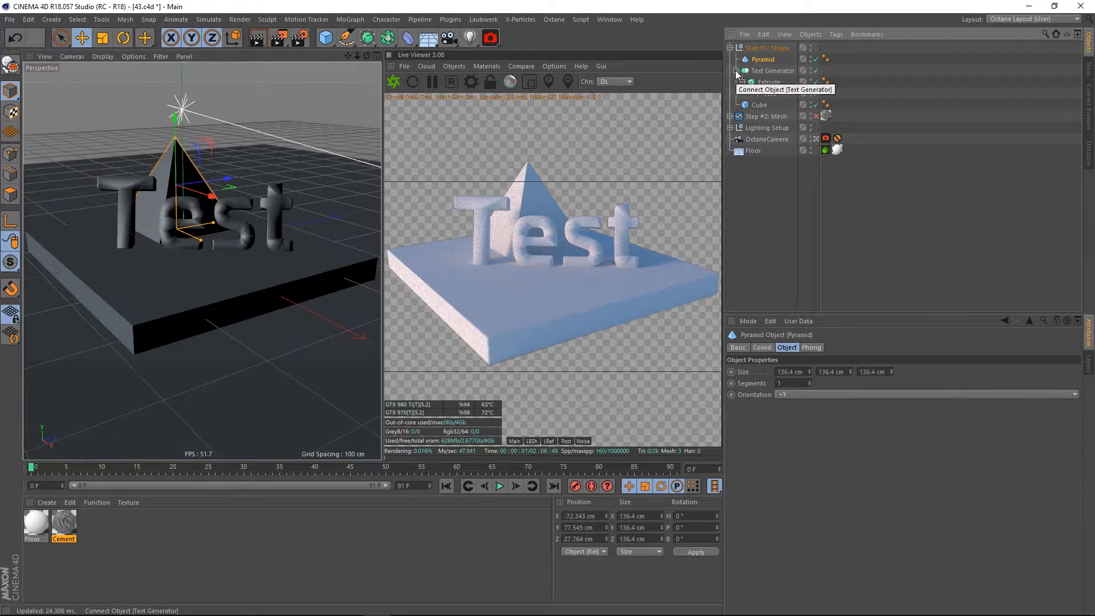
pyautogui.click(735, 71)
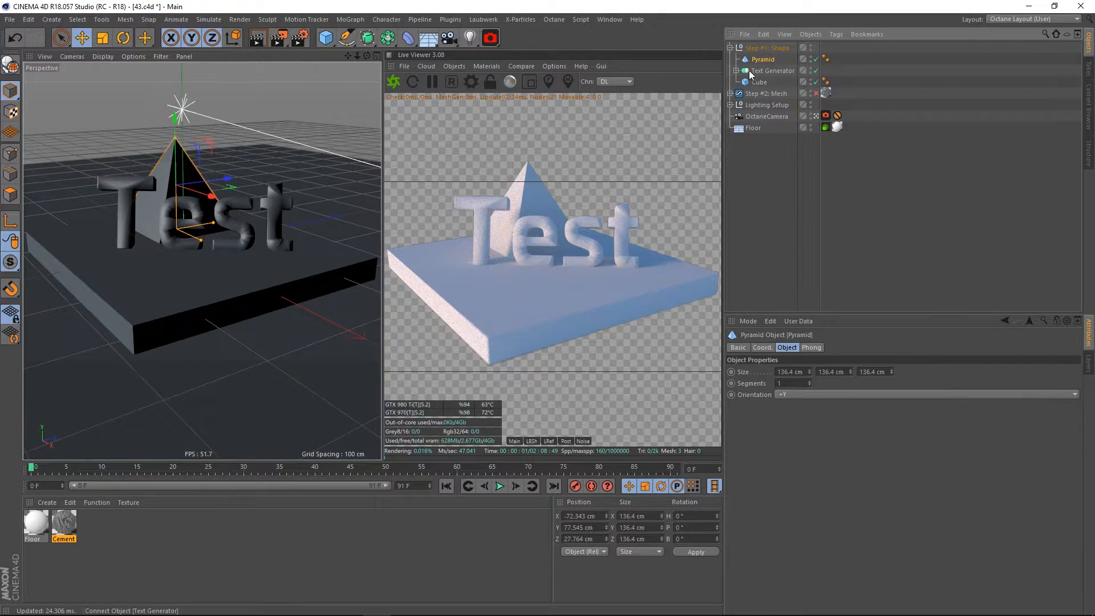
pyautogui.click(811, 48)
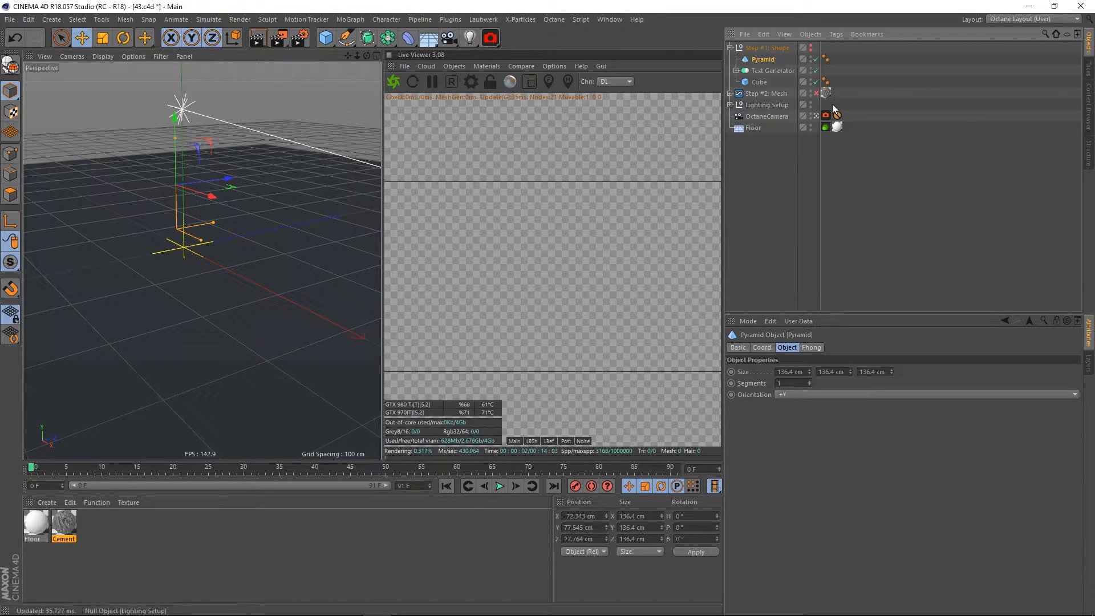
# Remove the Cube and Text Generator entries from the Step #2: Mesh mesher's sources.
pyautogui.click(759, 94)
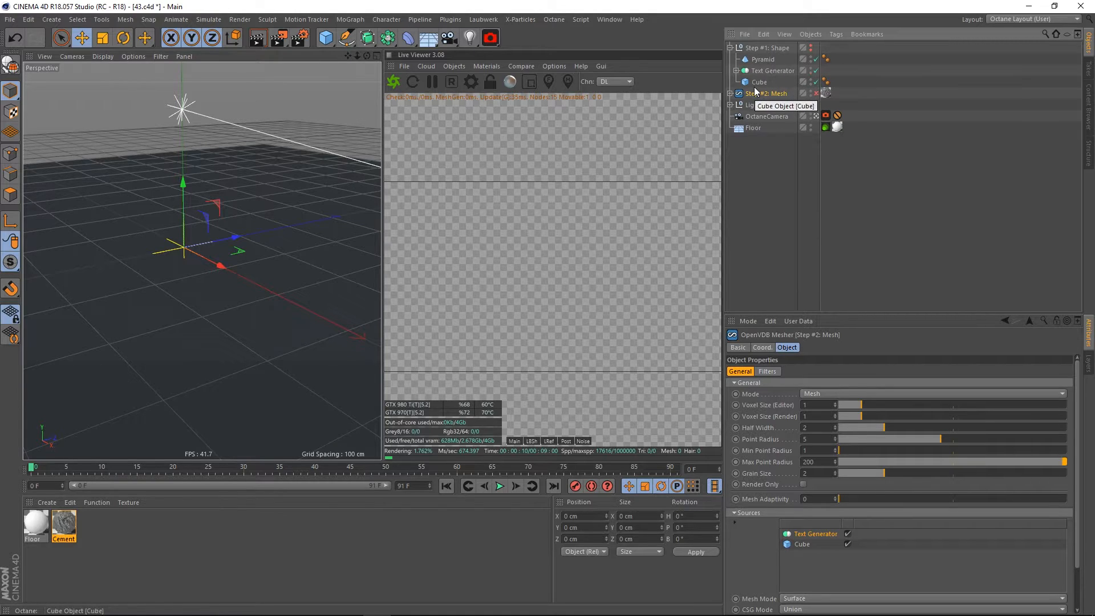
pyautogui.click(801, 544)
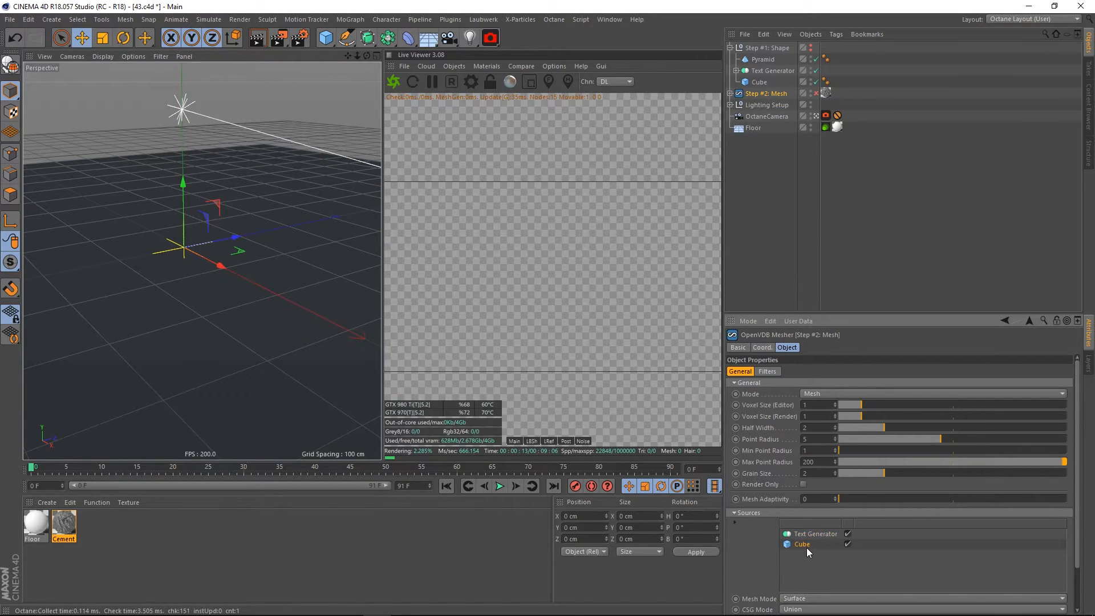
pyautogui.press('Delete')
pyautogui.press('Delete')
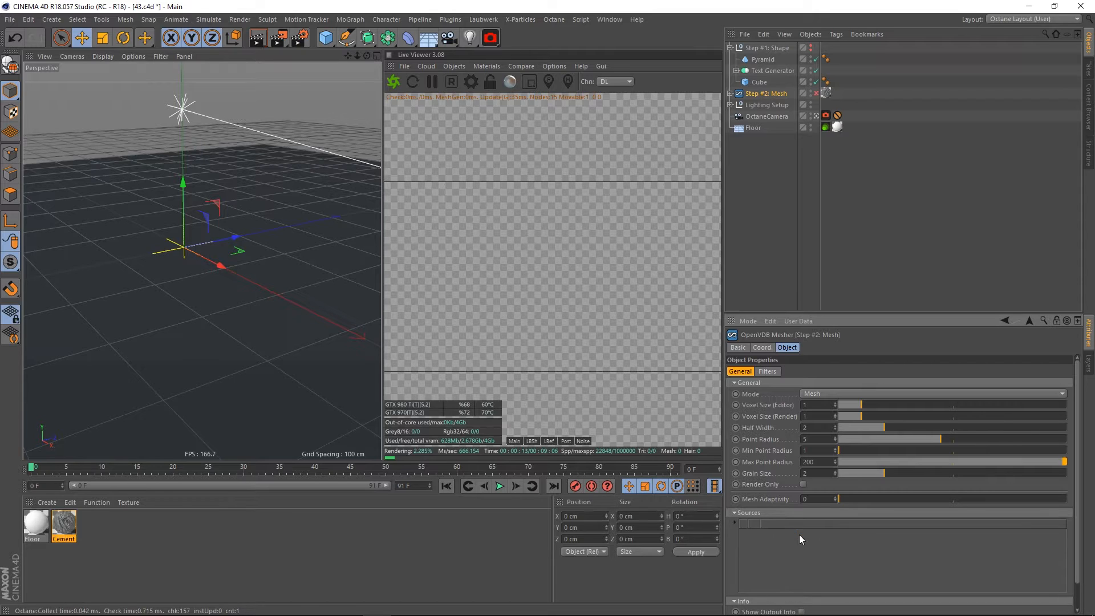
# Add the Cube, Text Generator and Pyramid from the Step #1 group as sources of the mesher.
pyautogui.moveTo(760, 85); pyautogui.dragTo(793, 539)
pyautogui.moveTo(770, 70); pyautogui.dragTo(767, 536)
pyautogui.moveTo(765, 59); pyautogui.dragTo(792, 548)
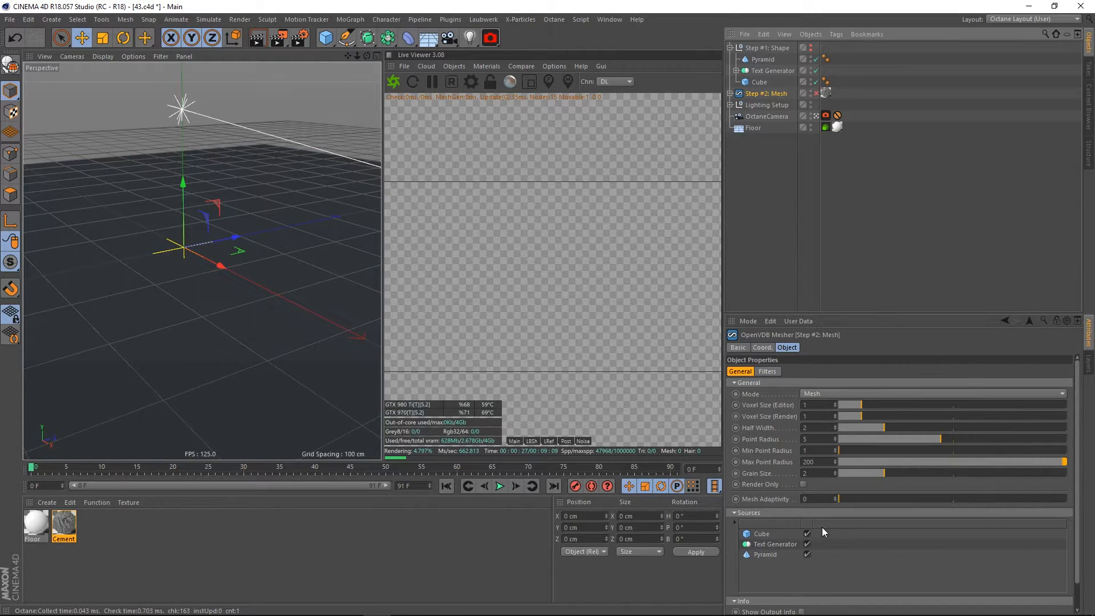
# Review the Cube source's CSG Mode choices, keep Union, and enable the Step #2: Mesh mesher.
pyautogui.click(764, 533)
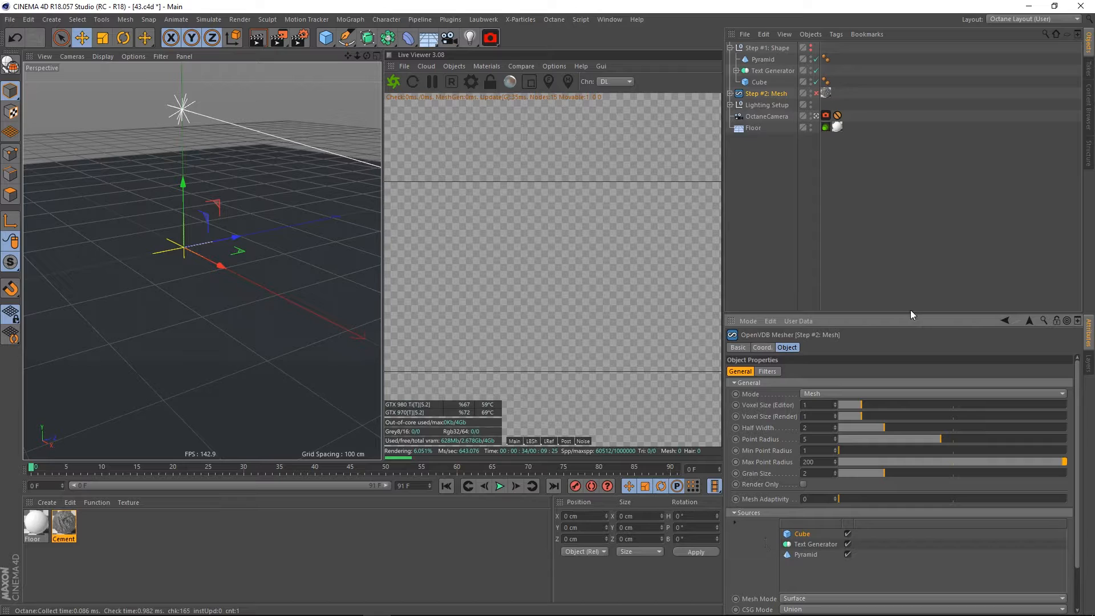
pyautogui.moveTo(903, 313); pyautogui.dragTo(897, 217)
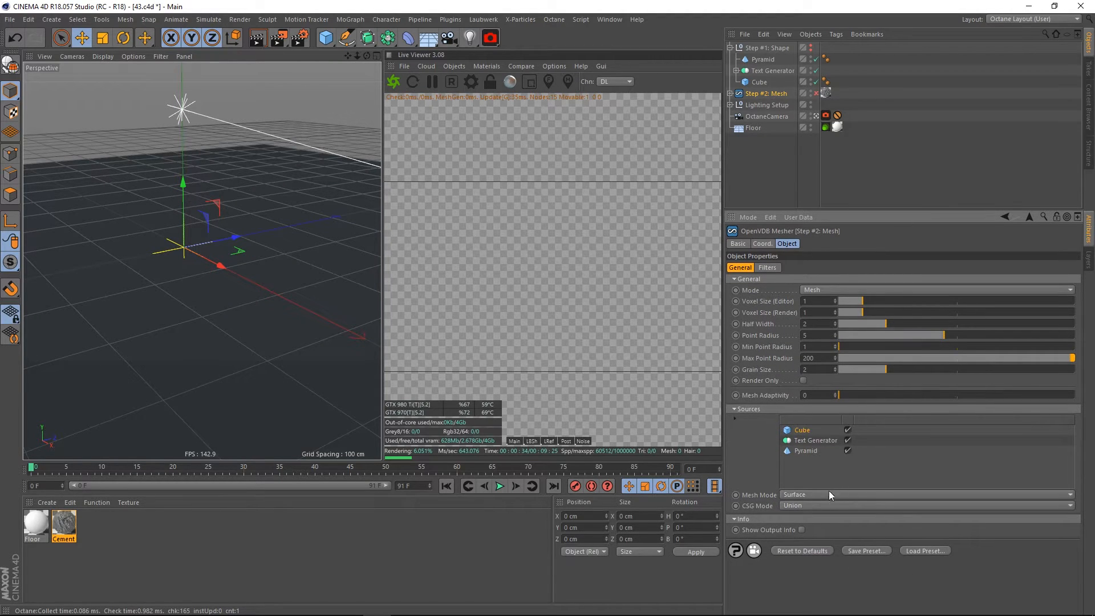
pyautogui.click(799, 506)
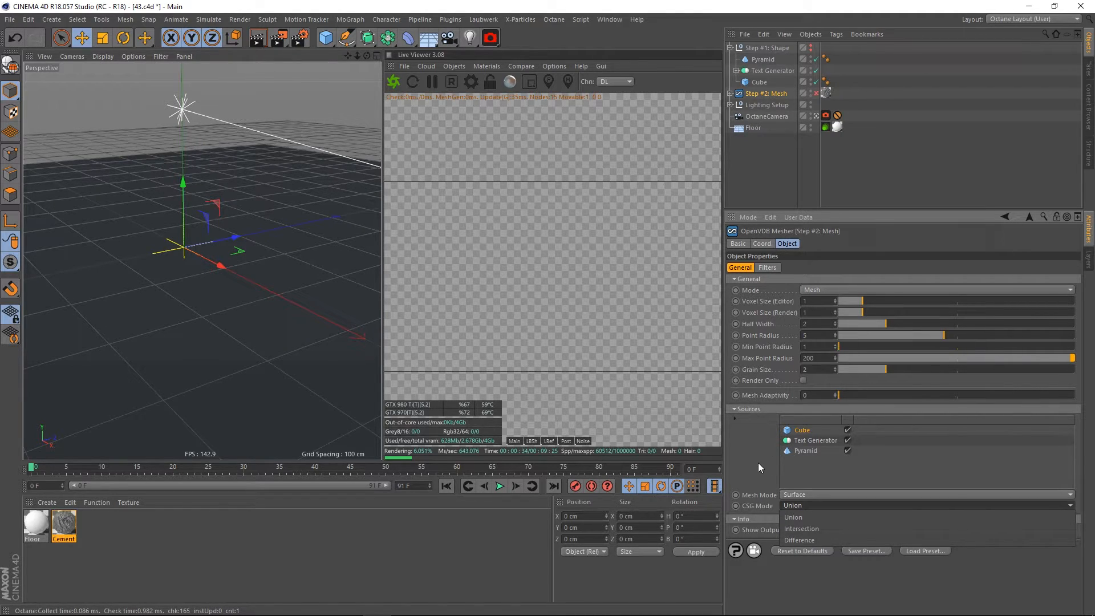
pyautogui.press('Escape')
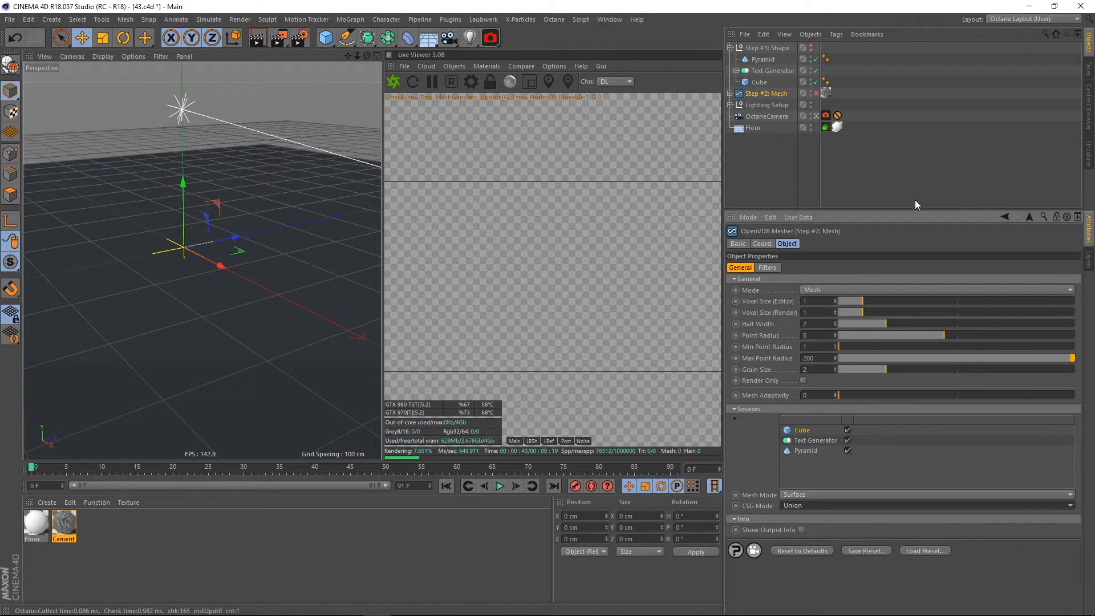
pyautogui.moveTo(919, 210); pyautogui.dragTo(941, 240)
pyautogui.click(817, 94)
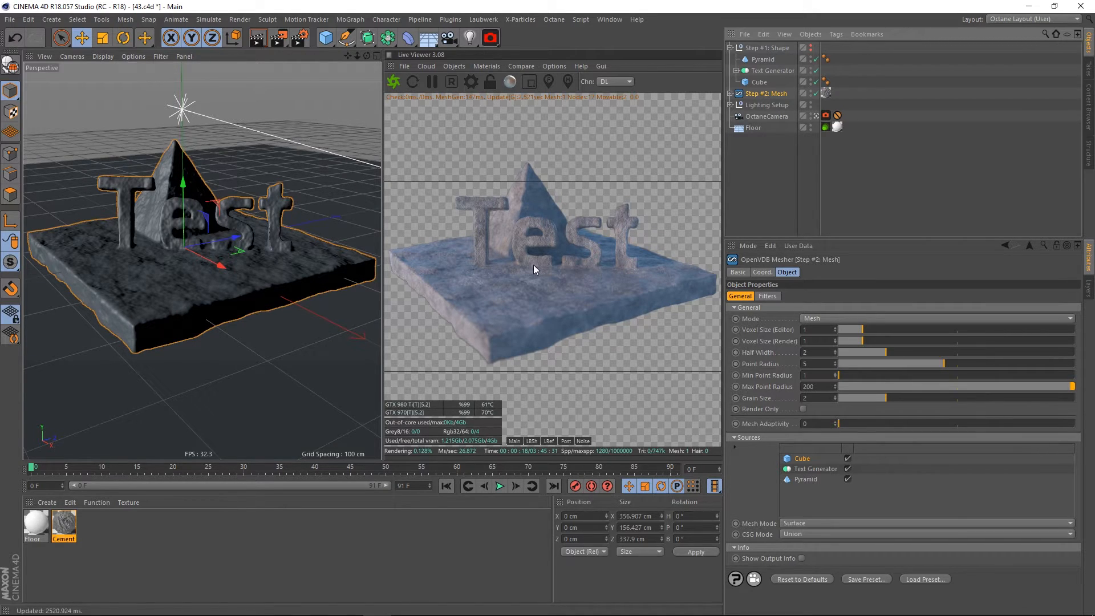
# Open the Cement material in the Octane Node Editor and maximize the editor window.
pyautogui.doubleClick(64, 518)
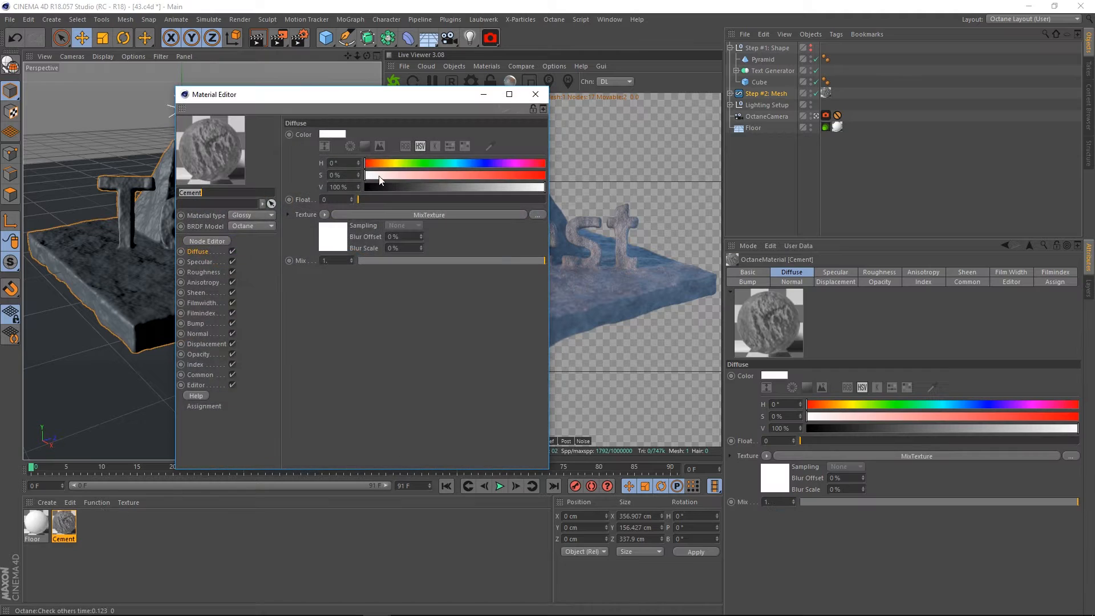
pyautogui.moveTo(349, 98); pyautogui.dragTo(472, 98)
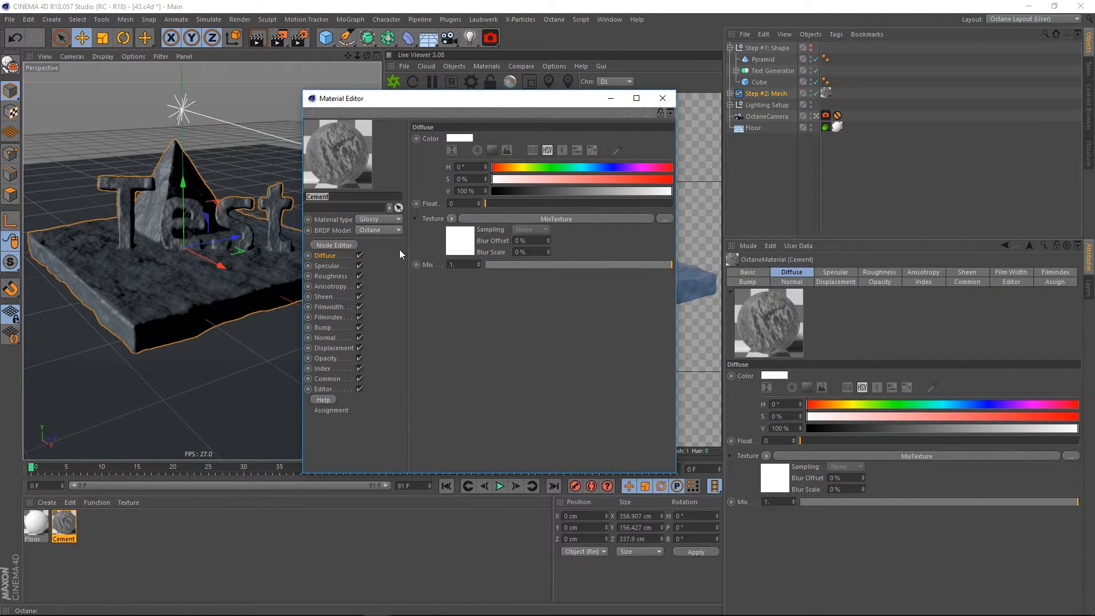
pyautogui.click(338, 244)
pyautogui.moveTo(533, 238); pyautogui.dragTo(539, 219)
pyautogui.doubleClick(538, 219)
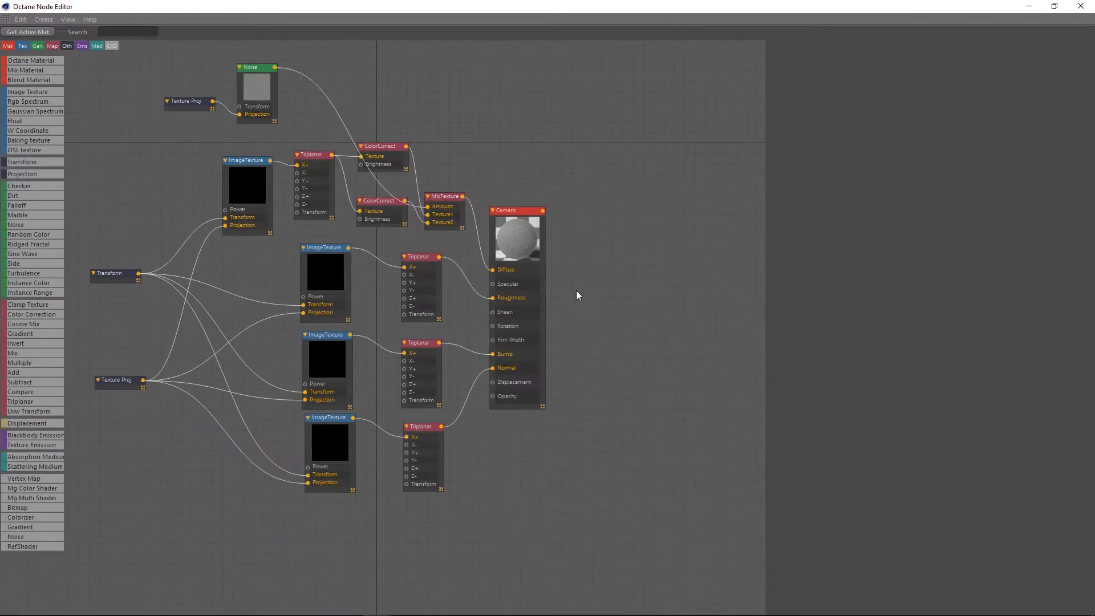
# Examine the shader settings of the normal, bump, roughness and diffuse image texture nodes in the Cement material.
pyautogui.click(433, 477)
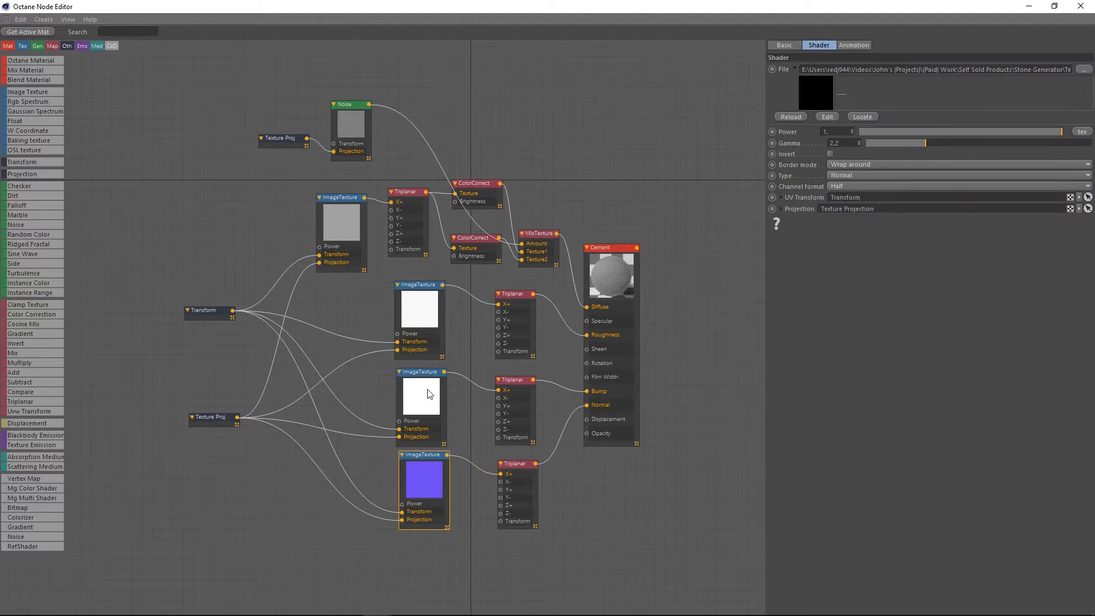
pyautogui.click(429, 391)
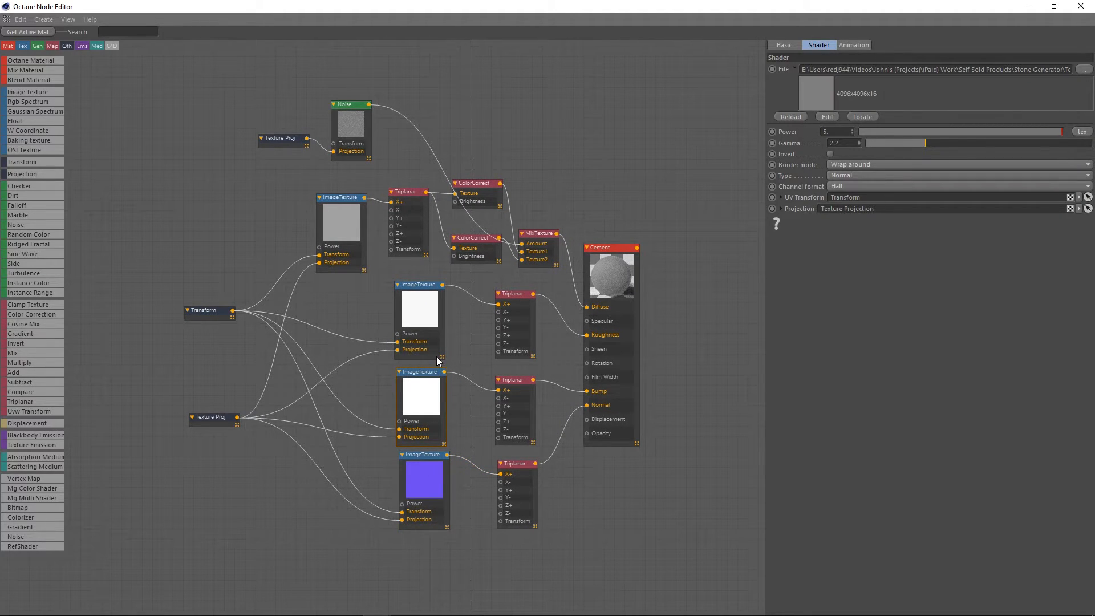
pyautogui.click(432, 315)
pyautogui.click(348, 213)
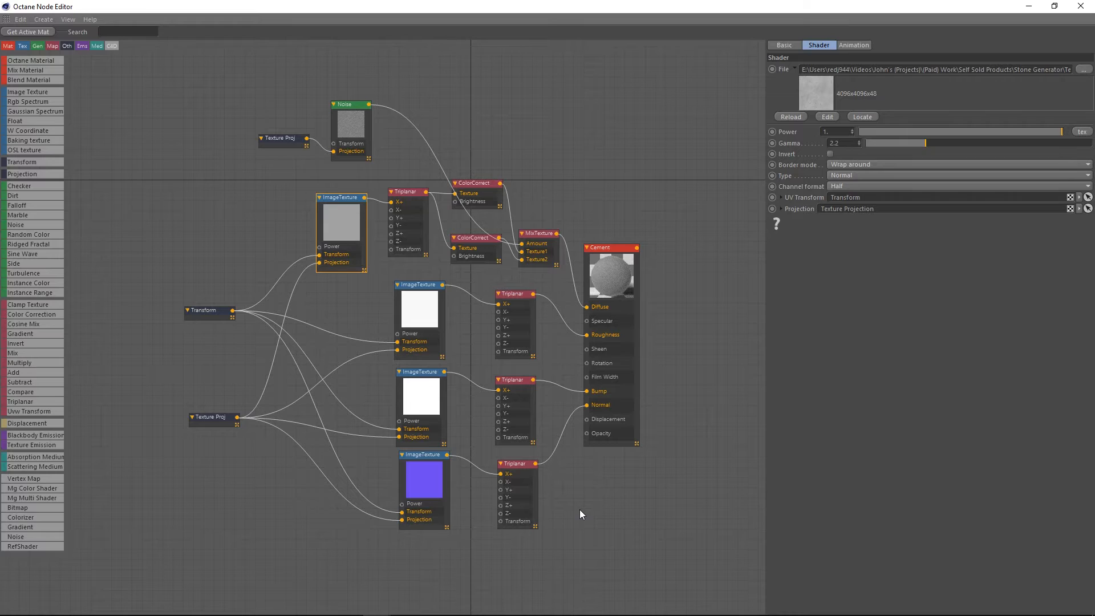
# Review the Noise node's Turbulence settings, then close the Octane Node Editor and the Material Editor.
pyautogui.click(343, 118)
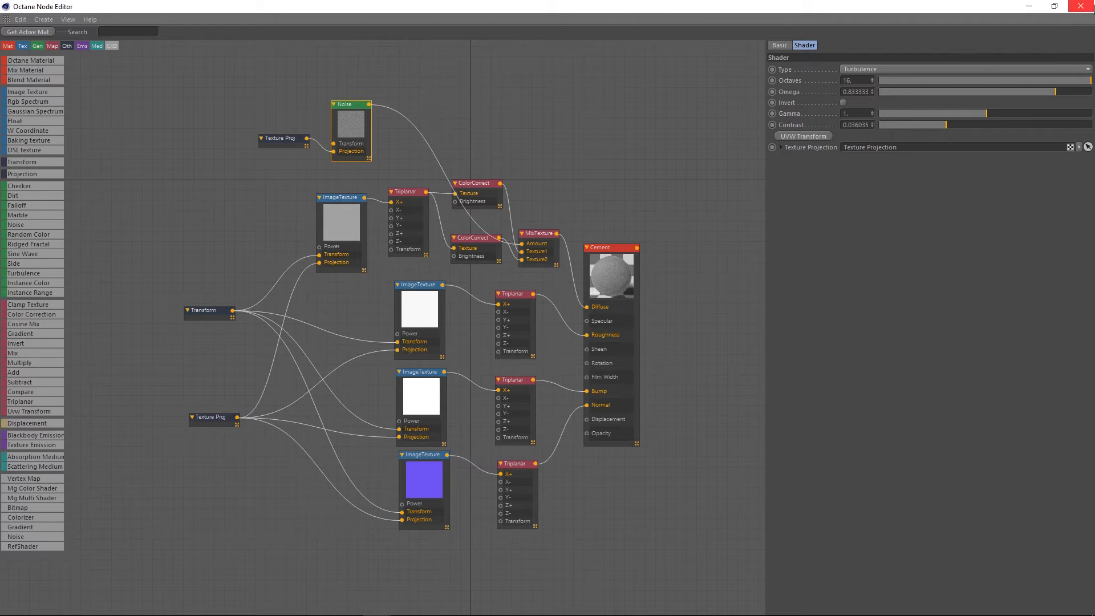
pyautogui.click(1081, 7)
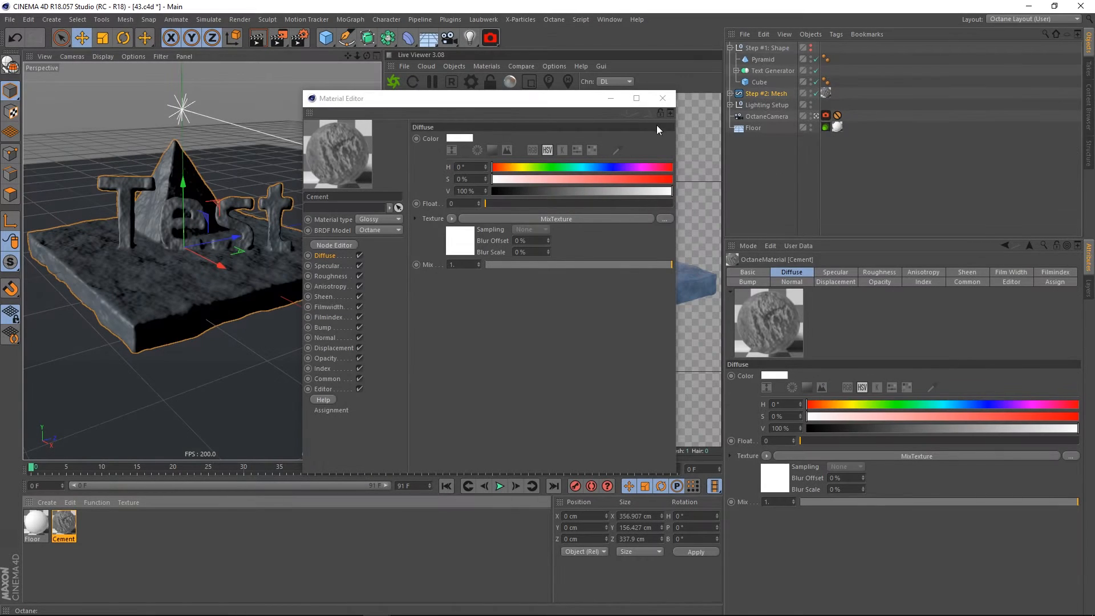
pyautogui.click(662, 99)
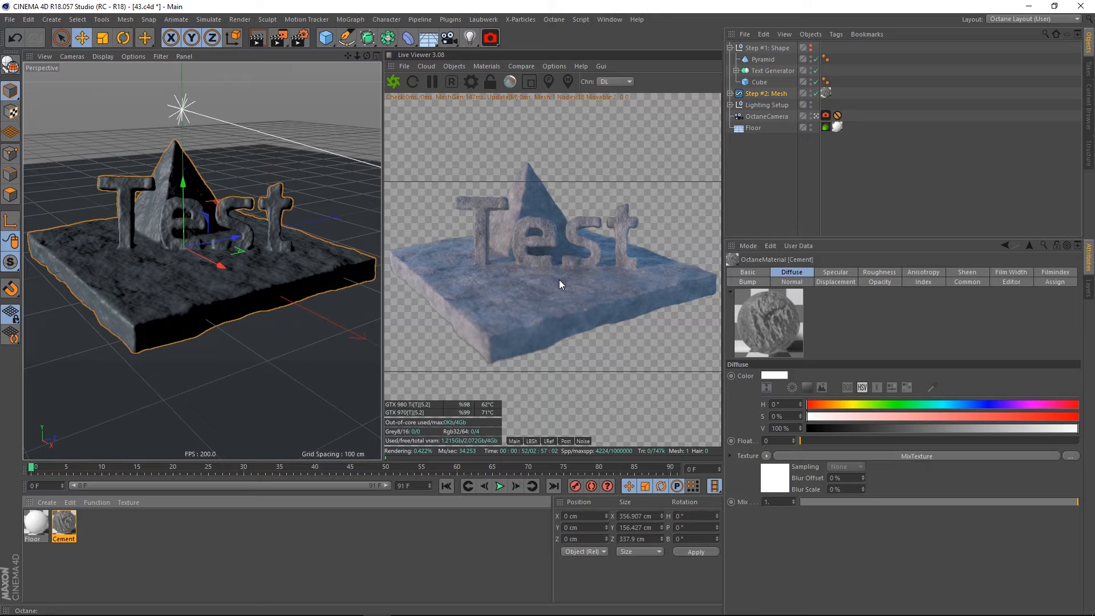
pyautogui.click(525, 249)
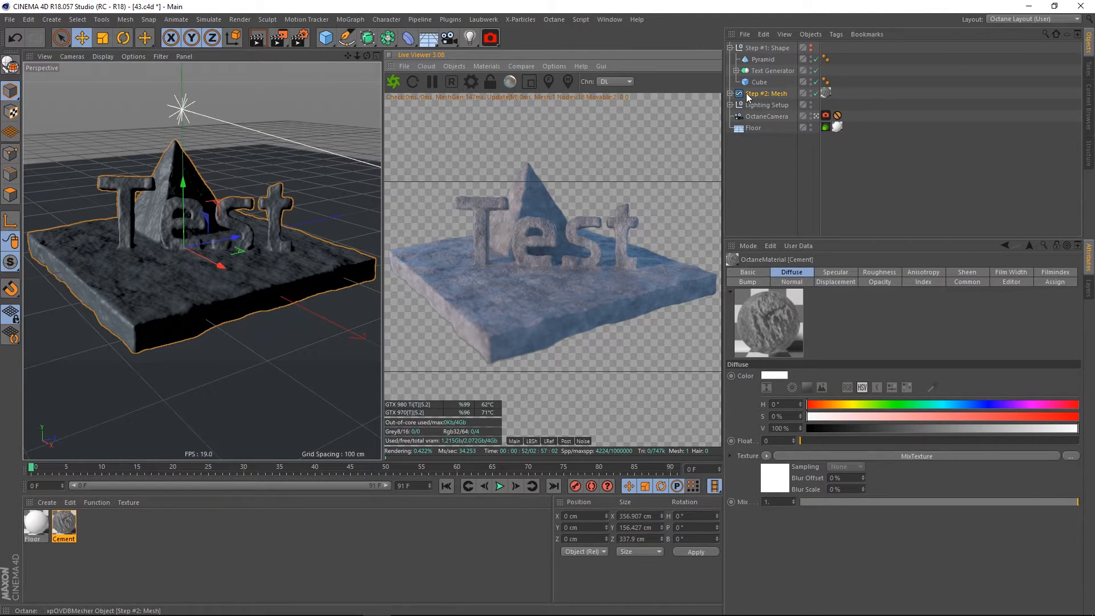
# Inspect the Layer shader of the Displacer under Step #2: Mesh and return to the Displacer's shading settings.
pyautogui.click(731, 93)
pyautogui.click(759, 104)
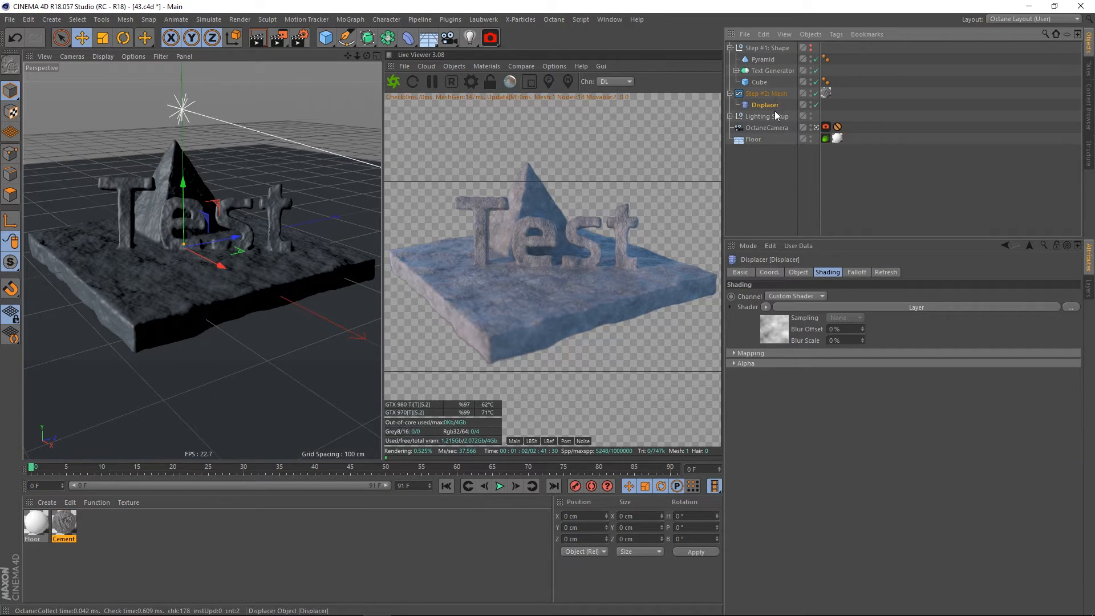
pyautogui.click(775, 331)
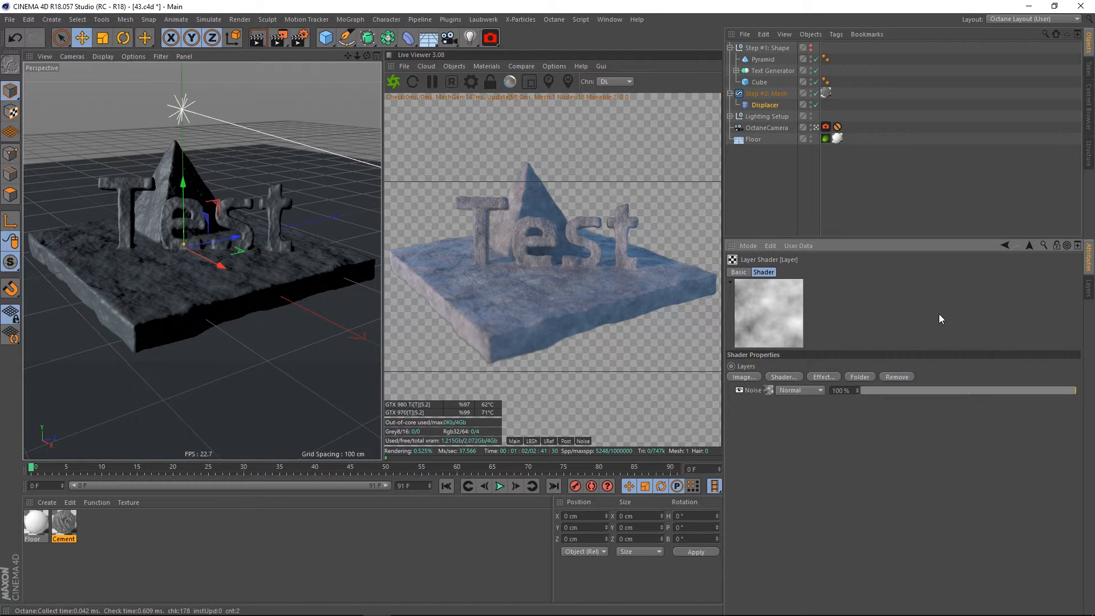
pyautogui.click(1029, 245)
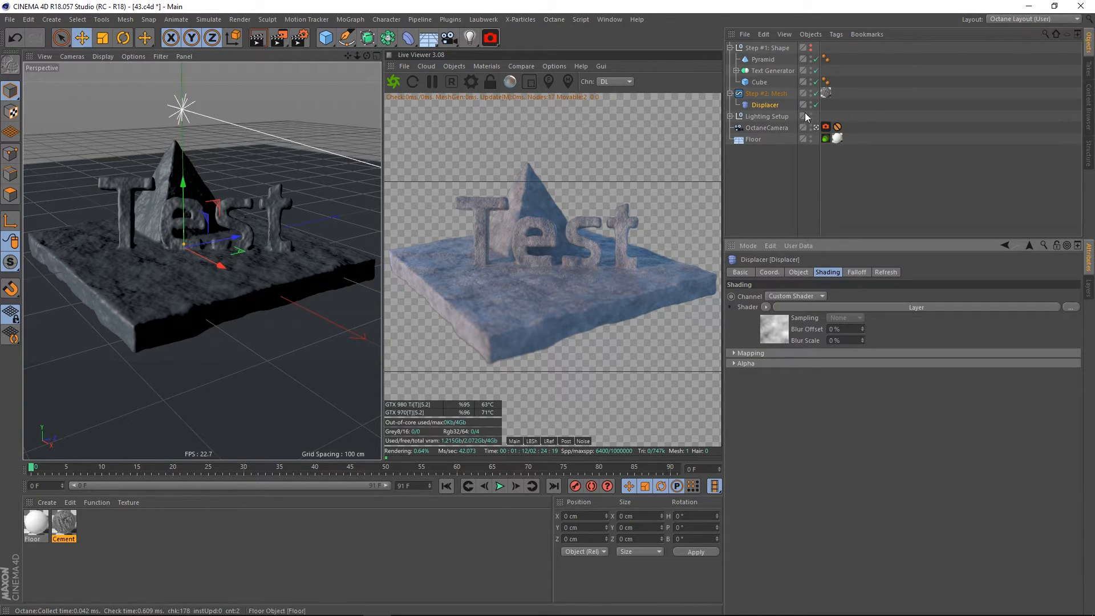
# Change the Text object inside the Text Generator to read "Stone", apply it and deselect the object.
pyautogui.click(770, 72)
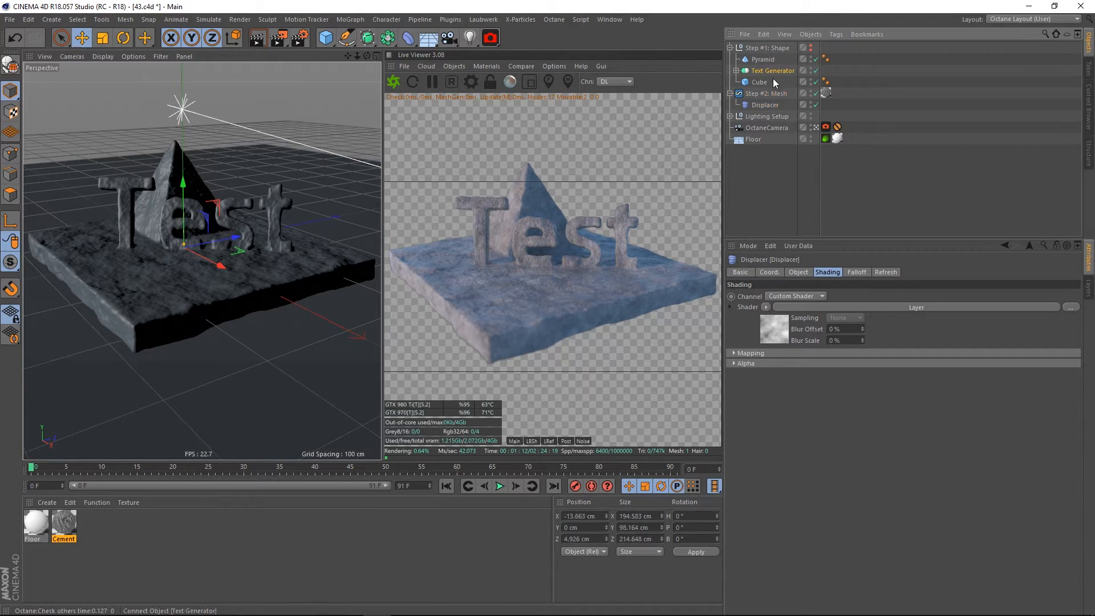
pyautogui.click(736, 71)
pyautogui.click(769, 94)
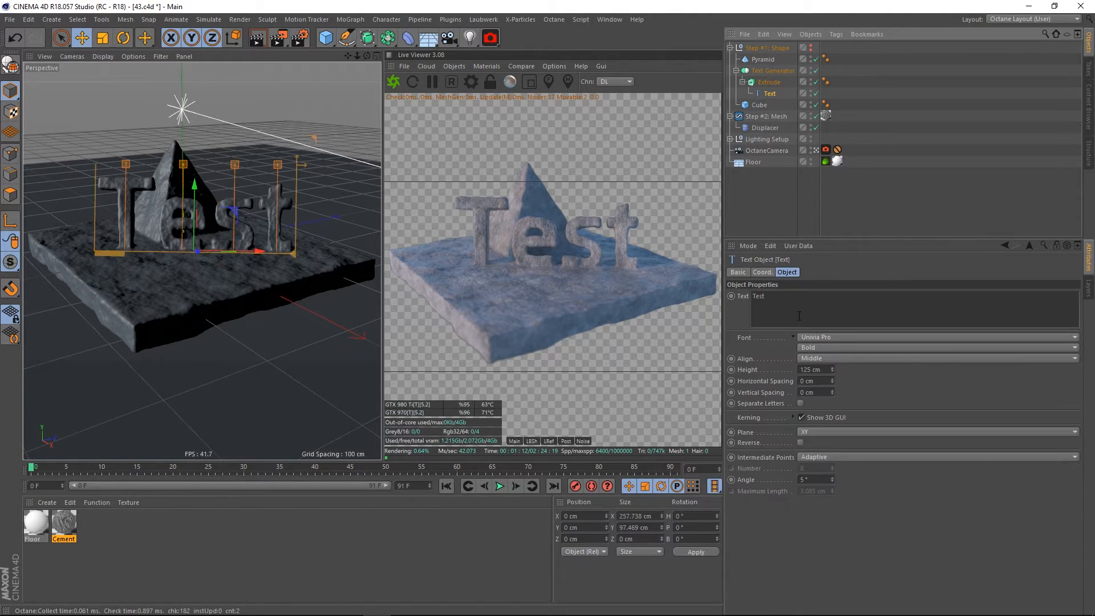
pyautogui.moveTo(799, 317); pyautogui.dragTo(739, 300)
pyautogui.write('Stone')
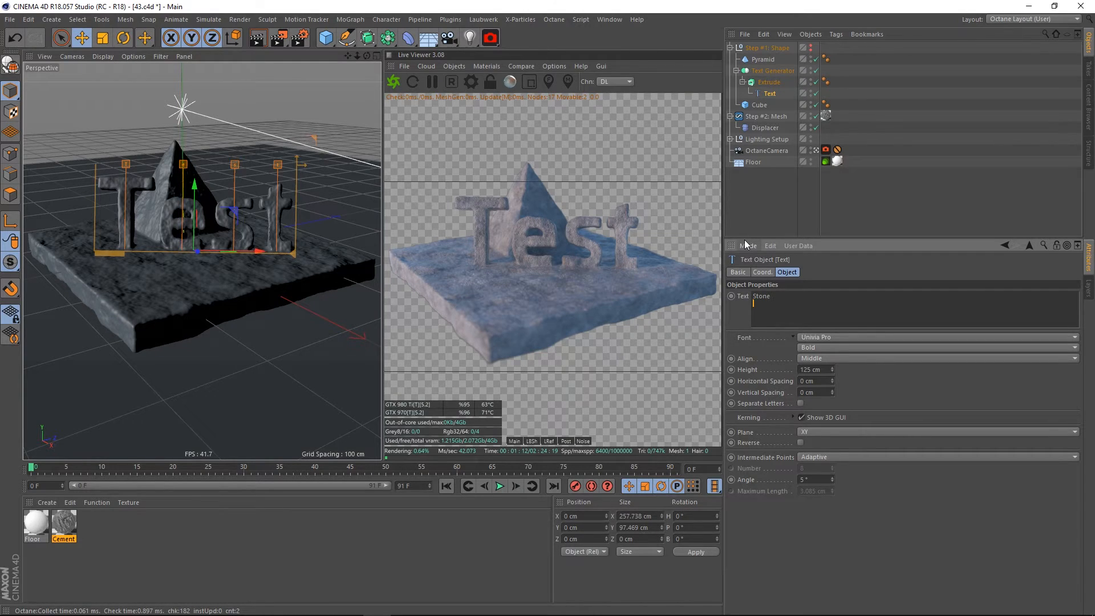
pyautogui.click(909, 399)
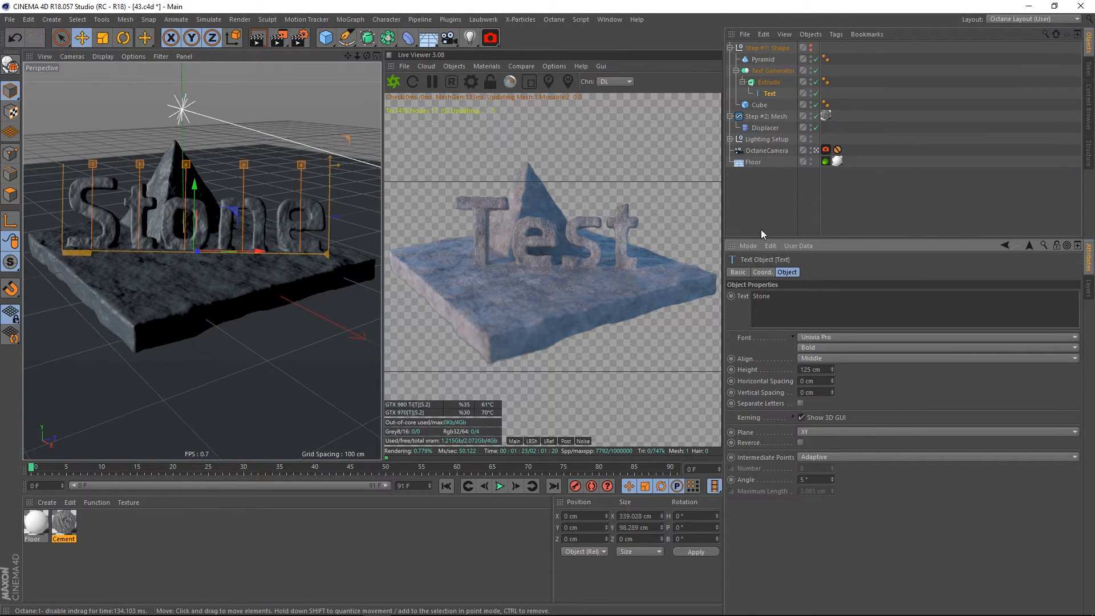
pyautogui.click(786, 192)
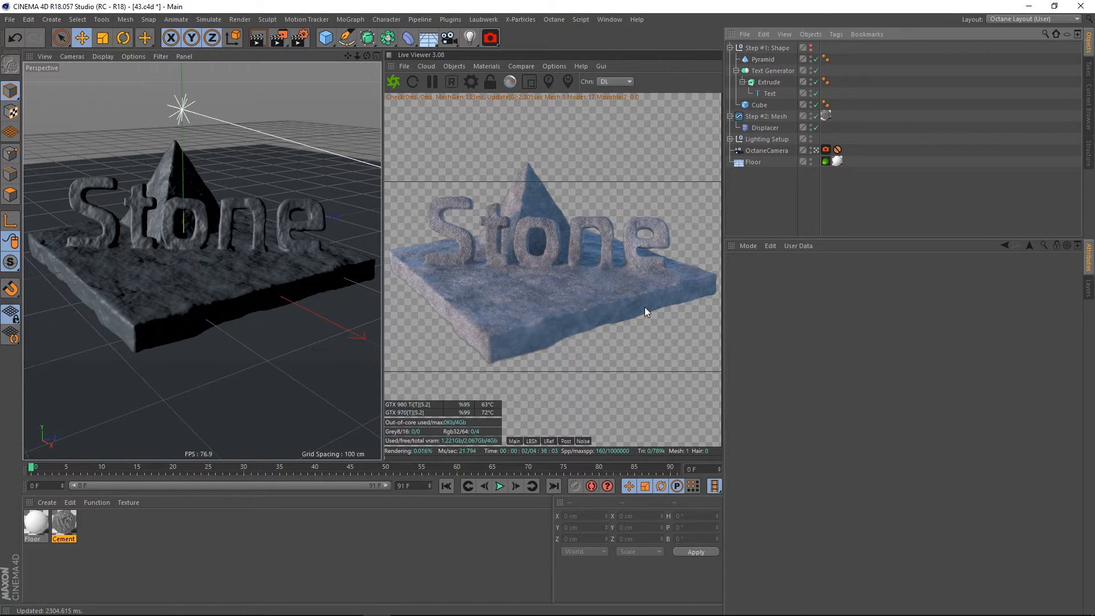
# Set the Live Viewer's render kernel to PT and check the Pathtracing kernel in the Octane settings.
pyautogui.click(619, 83)
pyautogui.click(613, 83)
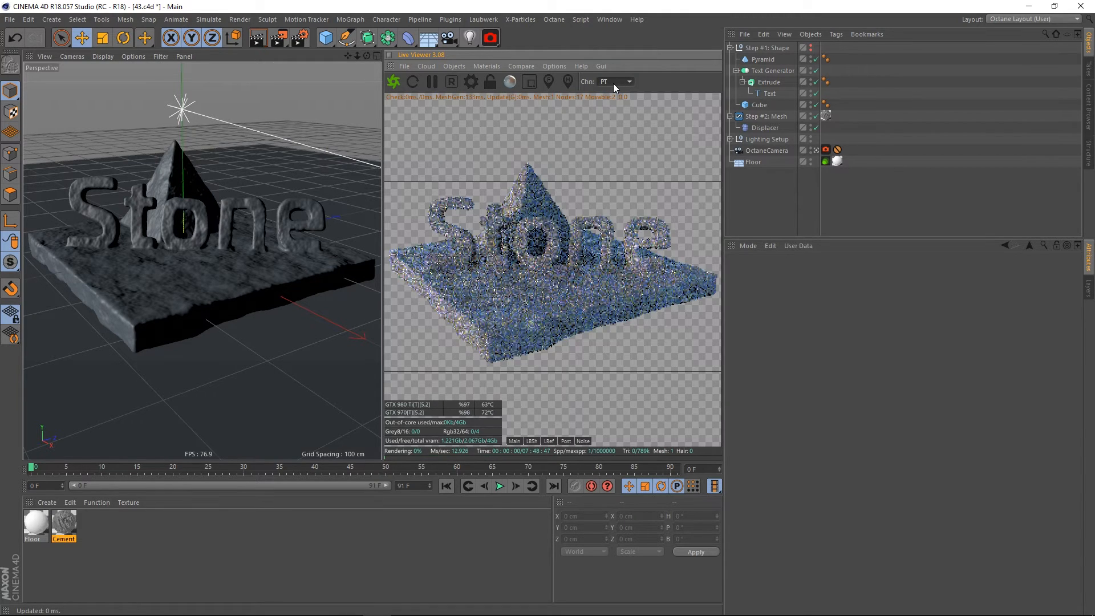
pyautogui.click(472, 81)
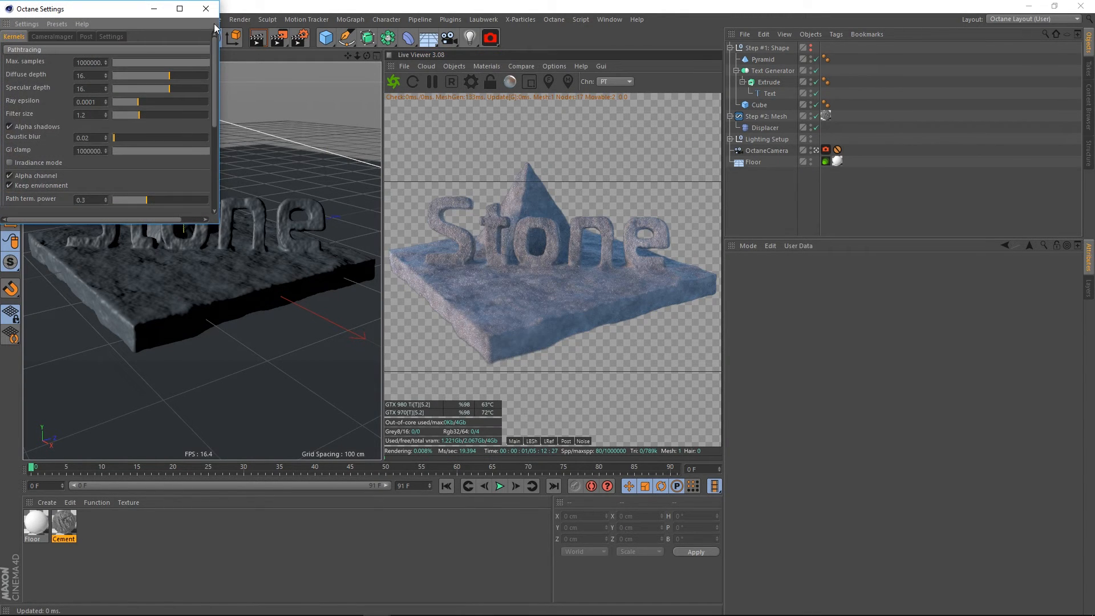
pyautogui.click(206, 8)
# Open the render settings and review the output file path in the Octane Renderer's Render Passes.
pyautogui.click(296, 41)
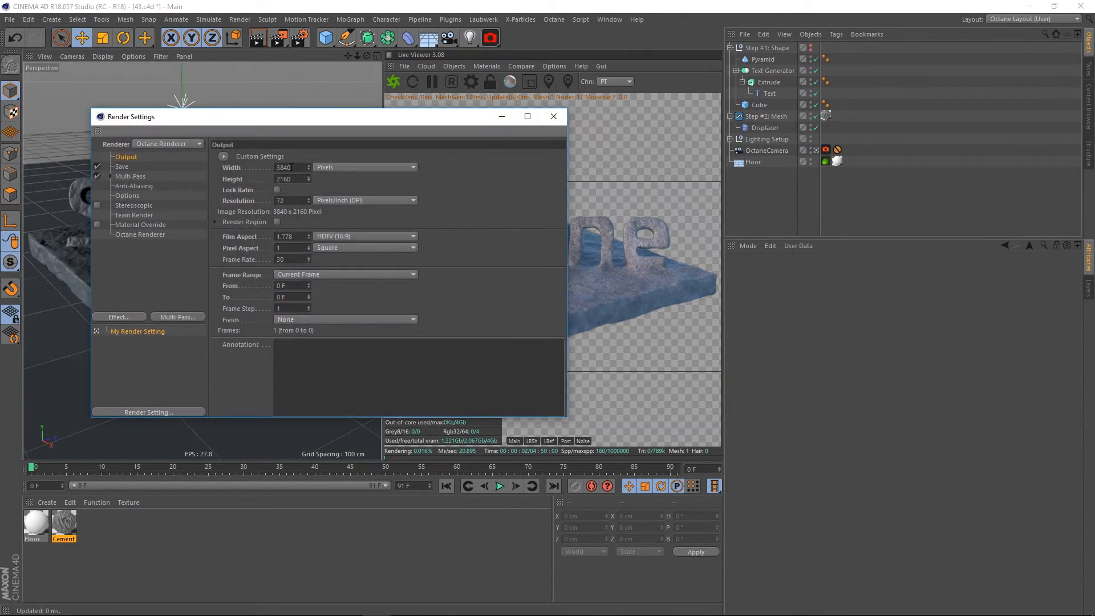
pyautogui.click(149, 235)
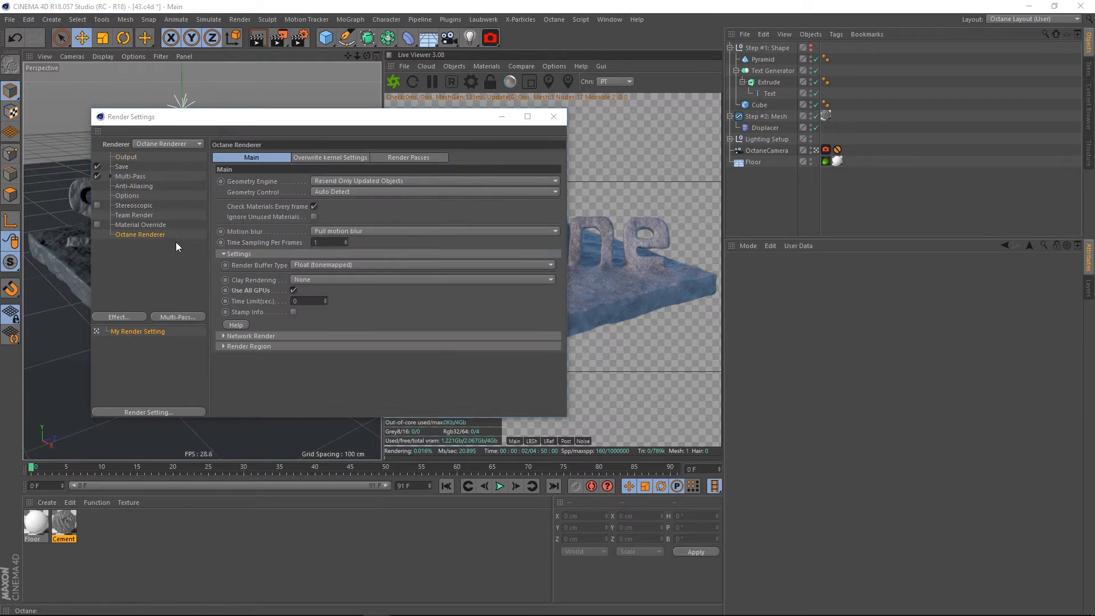
pyautogui.click(336, 83)
pyautogui.click(408, 157)
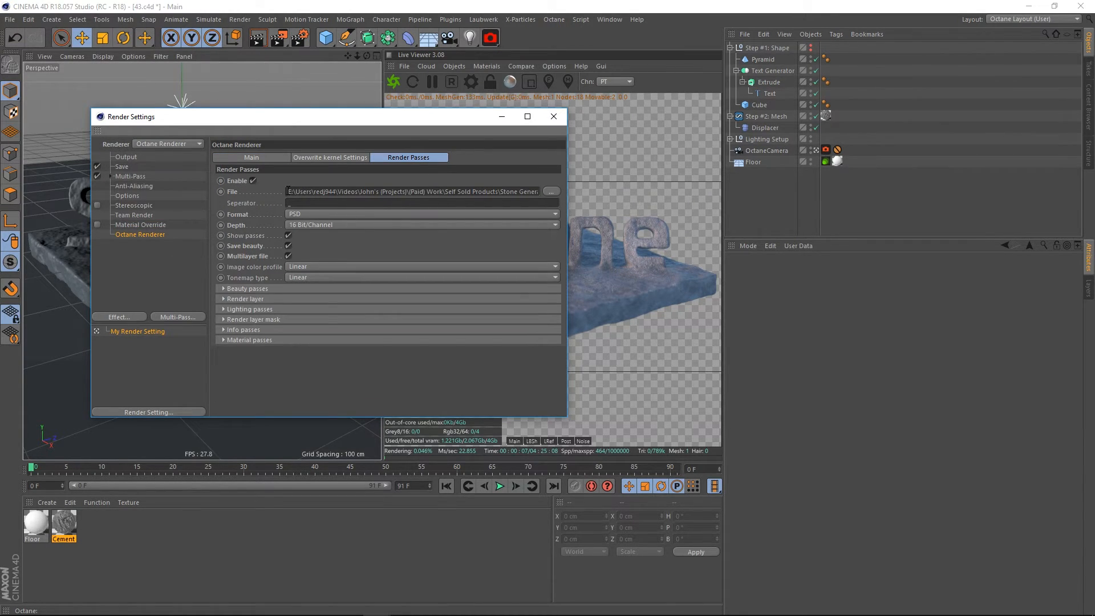
pyautogui.moveTo(289, 192); pyautogui.dragTo(608, 191)
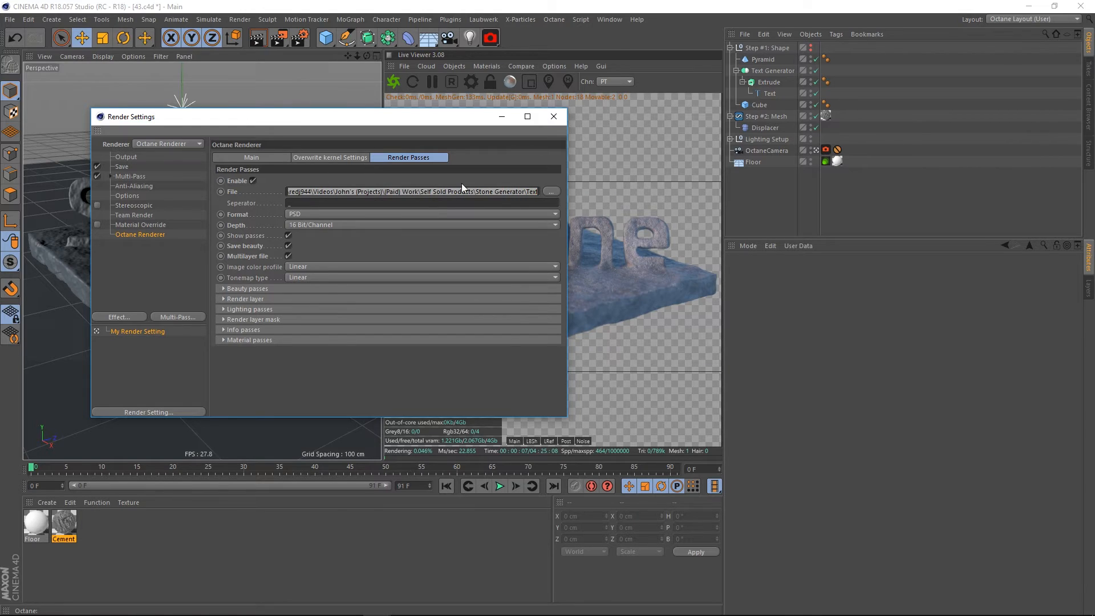
pyautogui.click(495, 177)
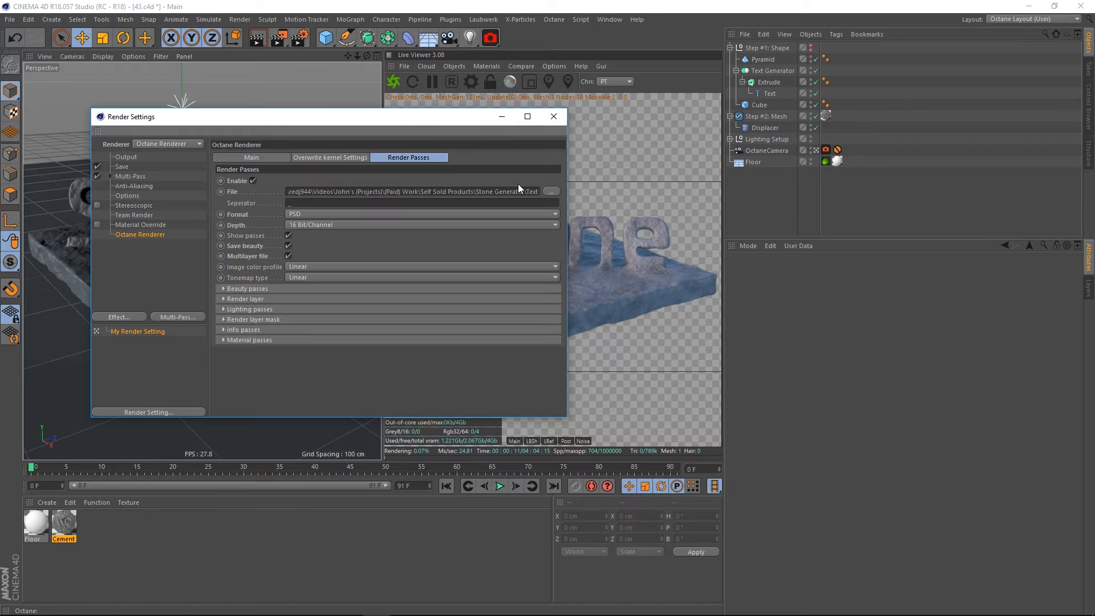
# Look through the Beauty passes, Render layer, Lighting passes and Render layer mask groups, then close the render settings.
pyautogui.click(238, 289)
pyautogui.click(238, 289)
pyautogui.click(255, 298)
pyautogui.click(255, 297)
pyautogui.click(254, 311)
pyautogui.click(254, 310)
pyautogui.click(266, 319)
pyautogui.click(266, 319)
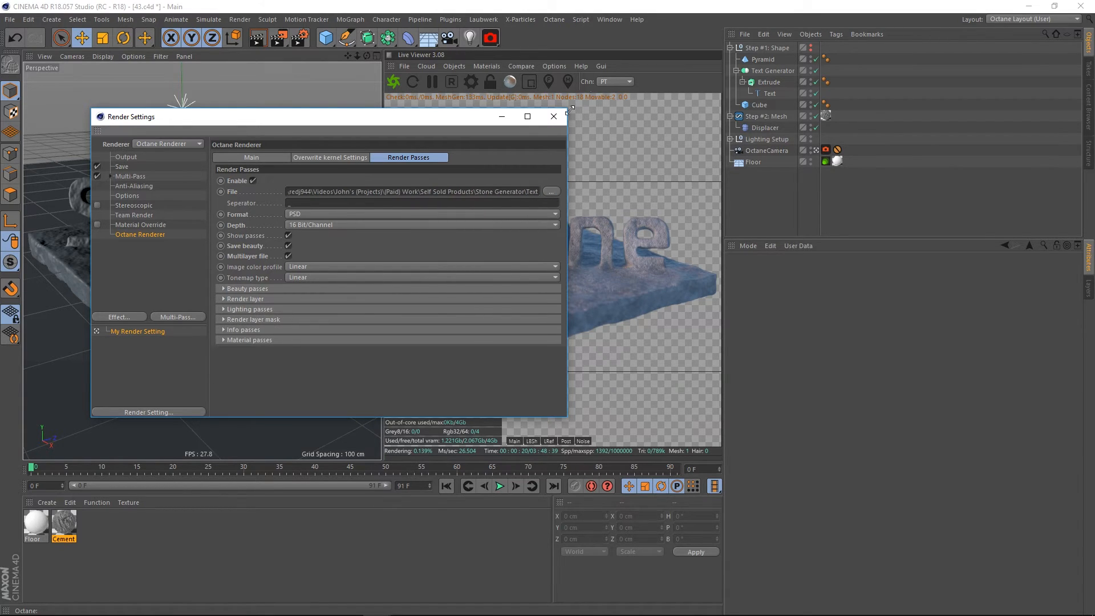
pyautogui.click(553, 116)
# Disable the Octane Renderer's Render Passes in the render settings and close them.
pyautogui.click(803, 198)
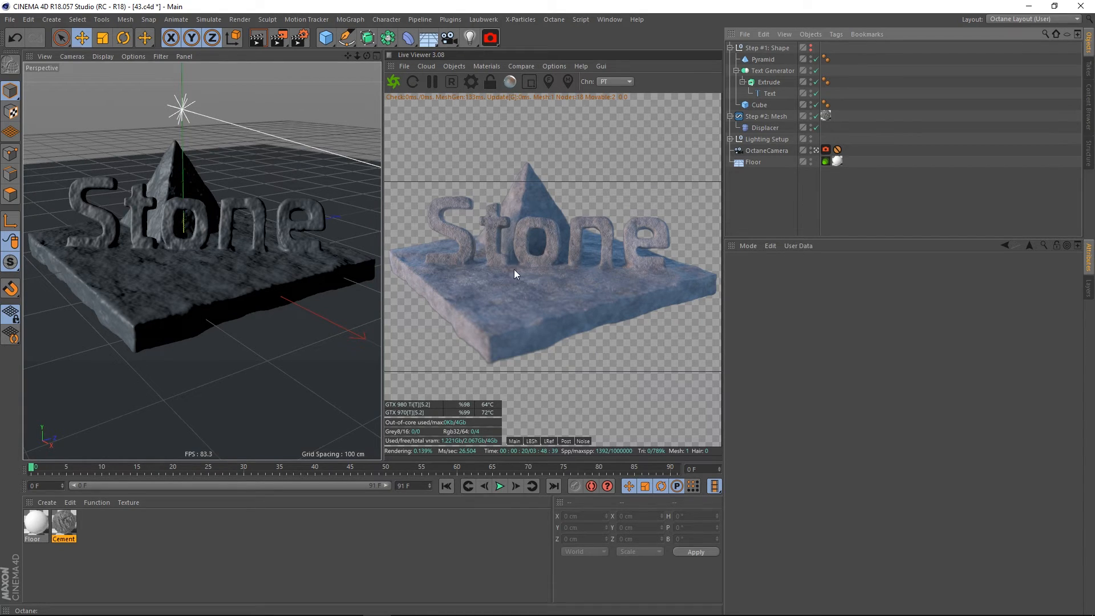
pyautogui.click(300, 38)
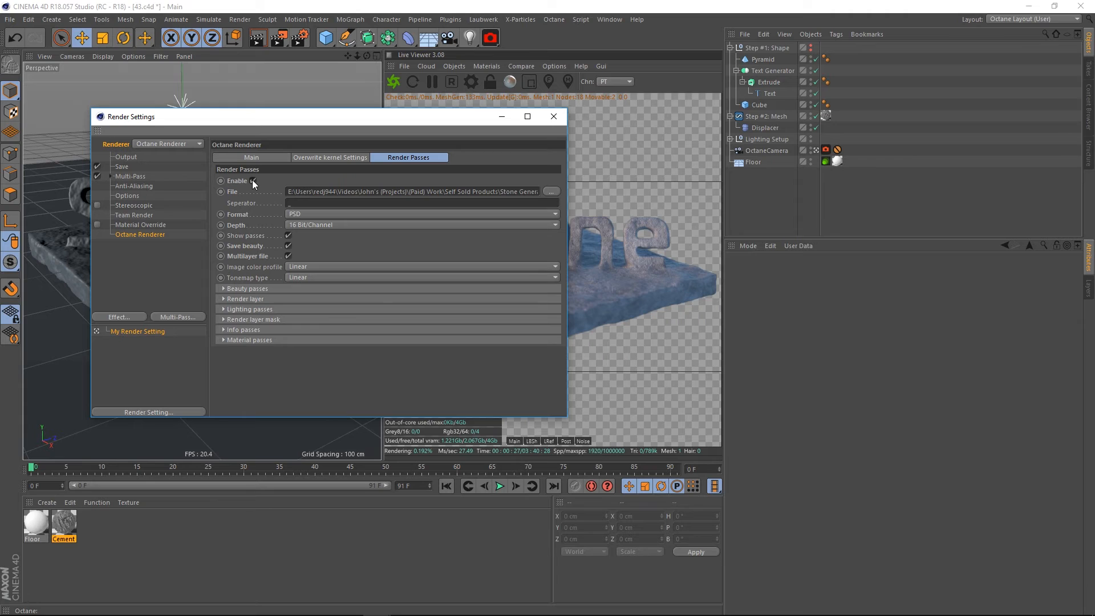
pyautogui.click(554, 117)
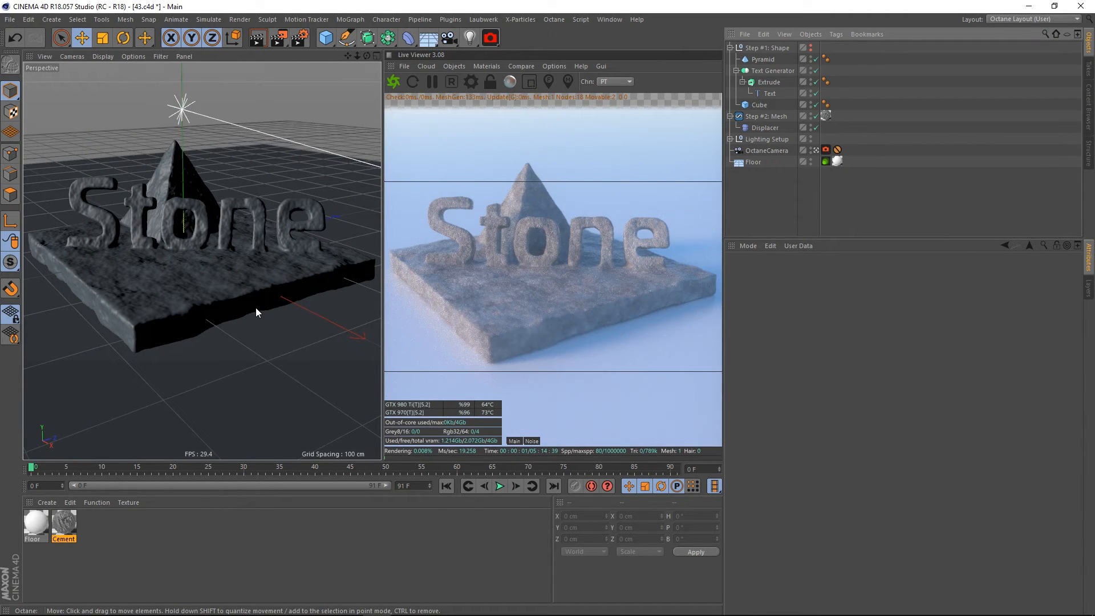